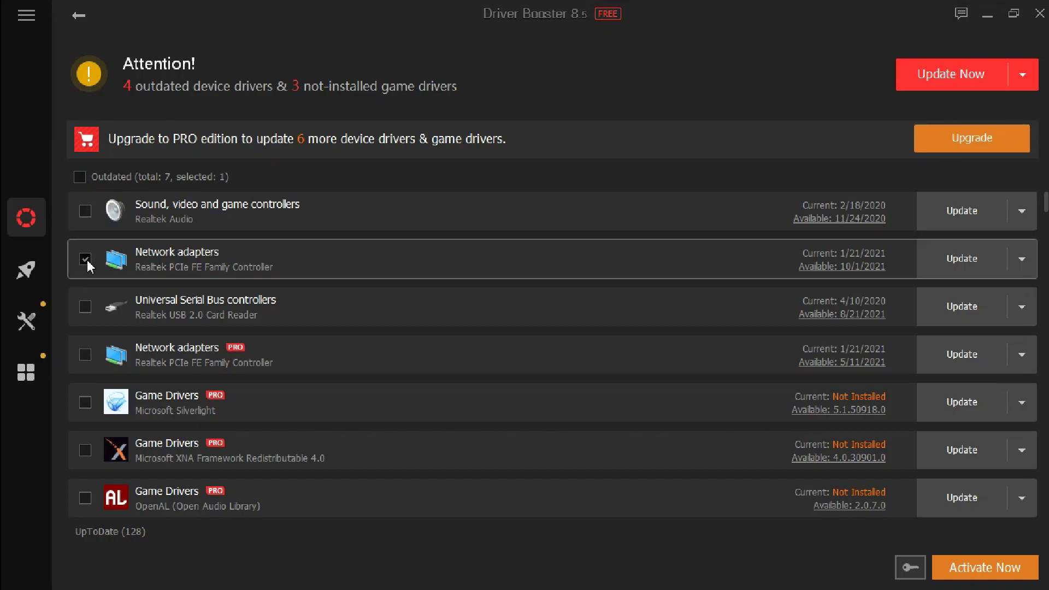
Update the outdated Realtek PCIe FE Family Controller network adapter driver and accept the installation notices
click(946, 260)
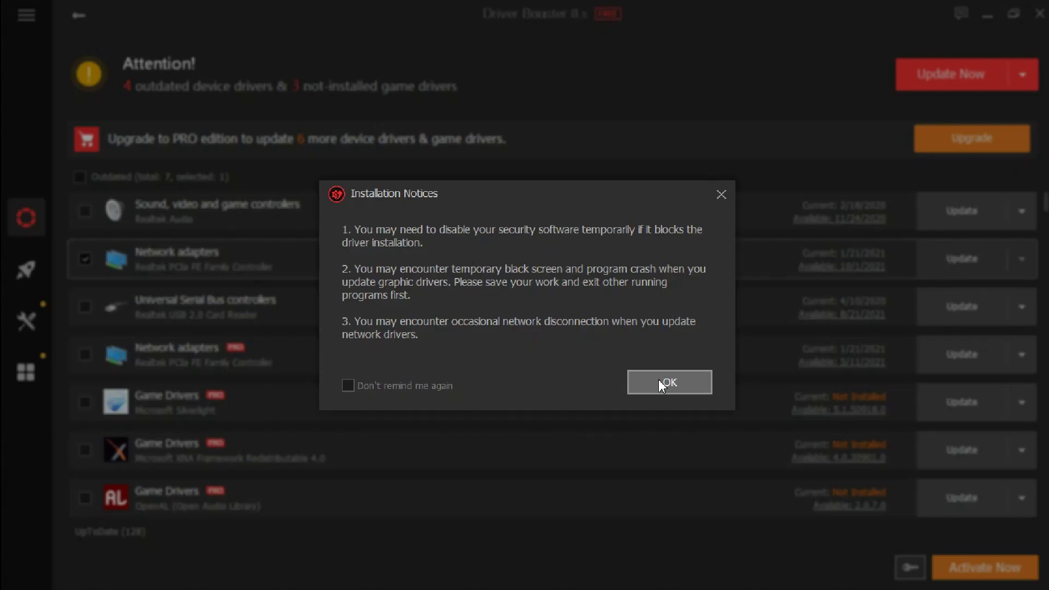
click(657, 379)
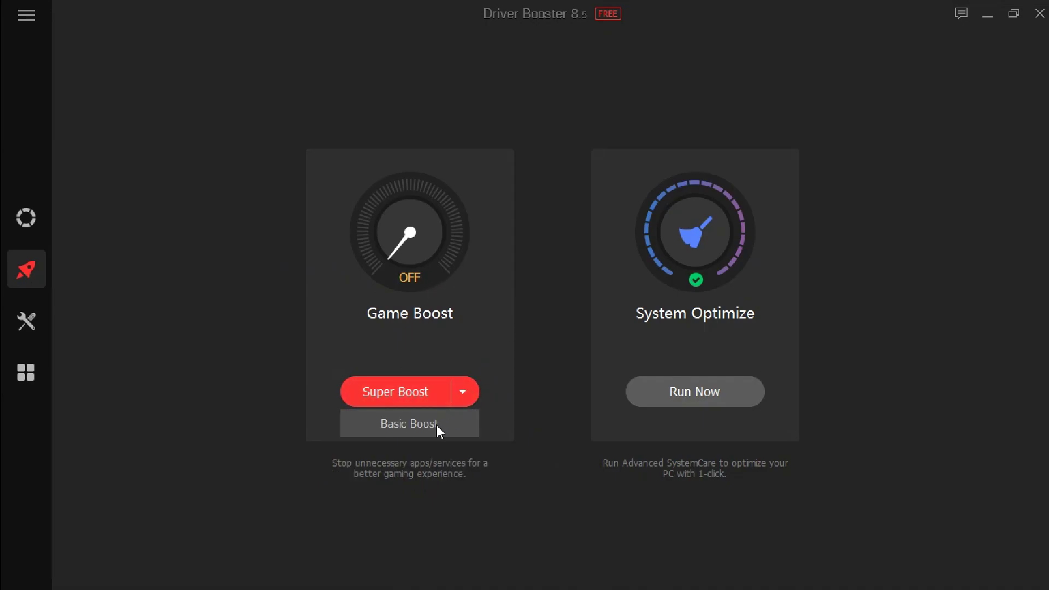
Turn on Game Boost with Super Boost and dismiss the gameplay recording offer
click(424, 391)
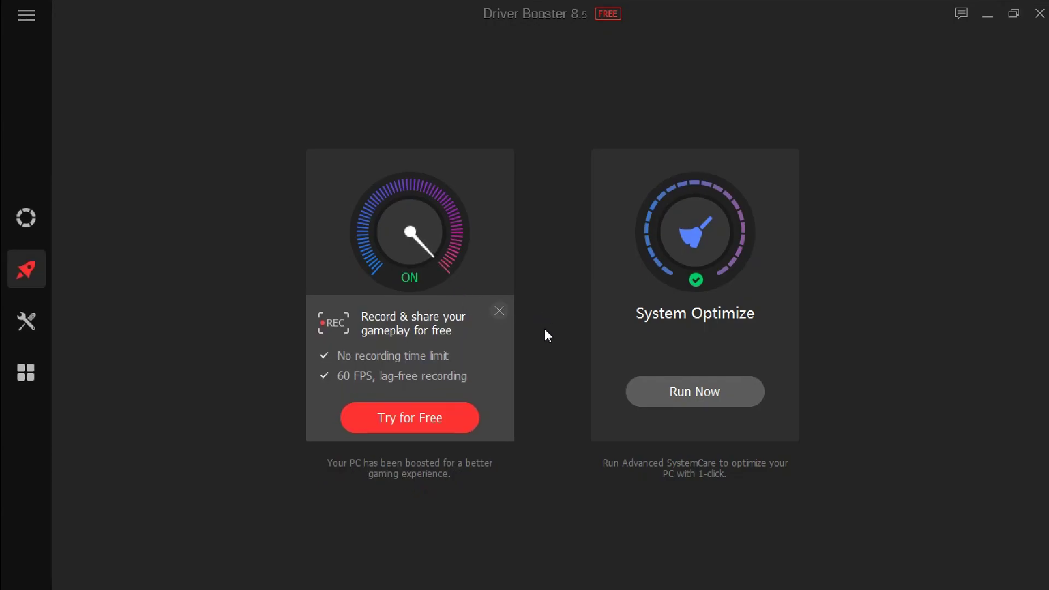
click(499, 310)
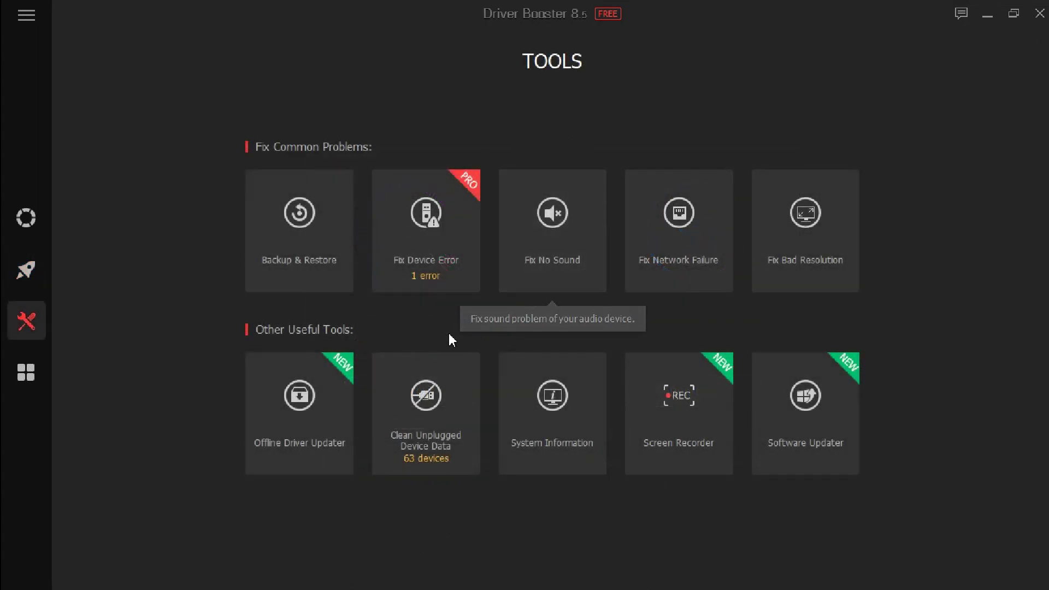
Open the Fix Device Error tool and dismiss its PRO activation offer
click(440, 213)
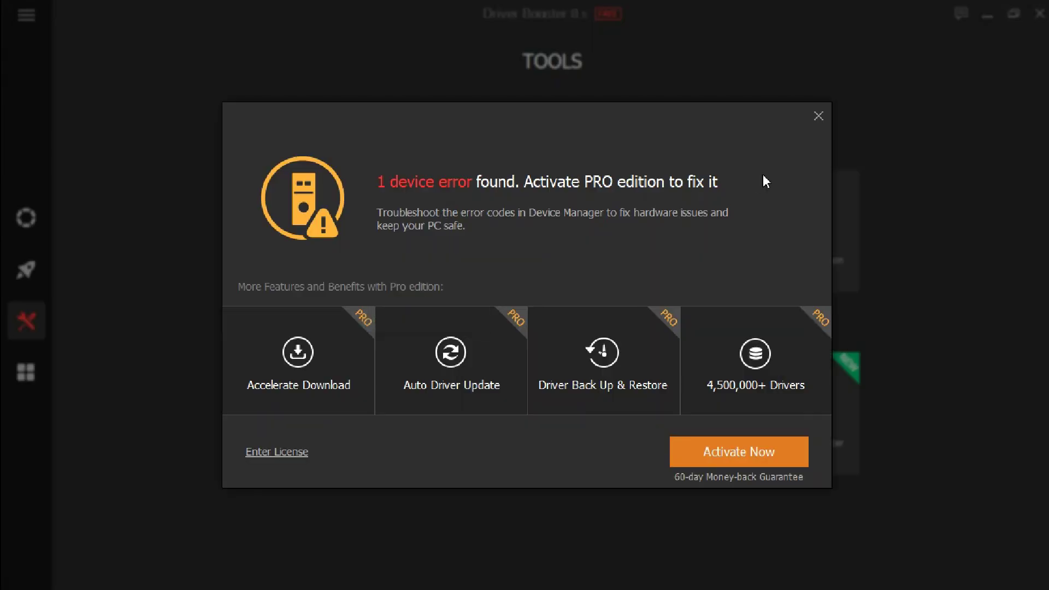
click(818, 117)
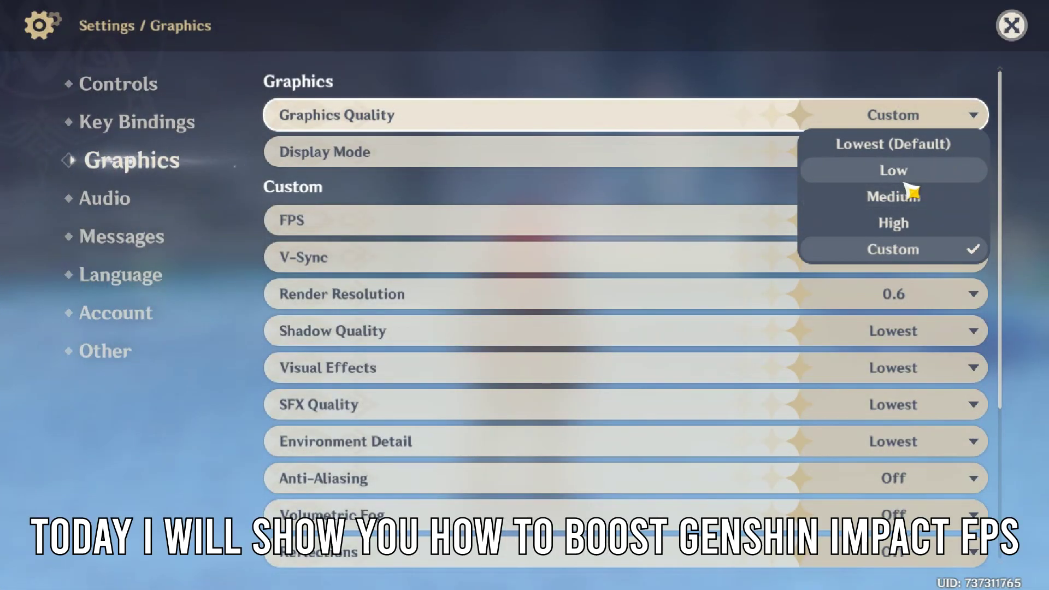
Set Genshin Impact's Graphics Quality preset to Medium
click(906, 195)
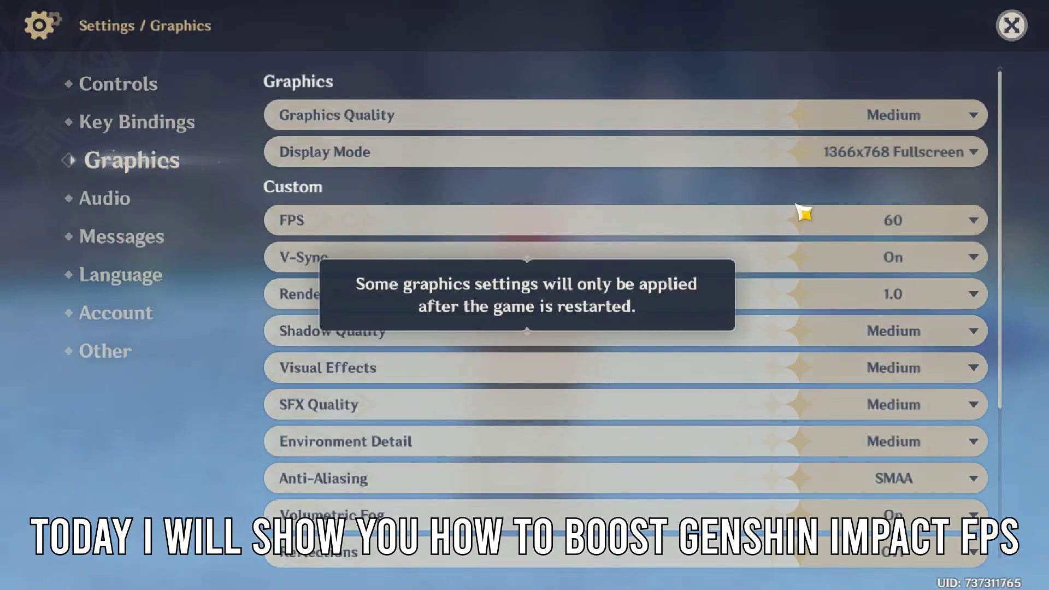
scroll(668, 277, down, 1)
scroll(645, 269, up, 1)
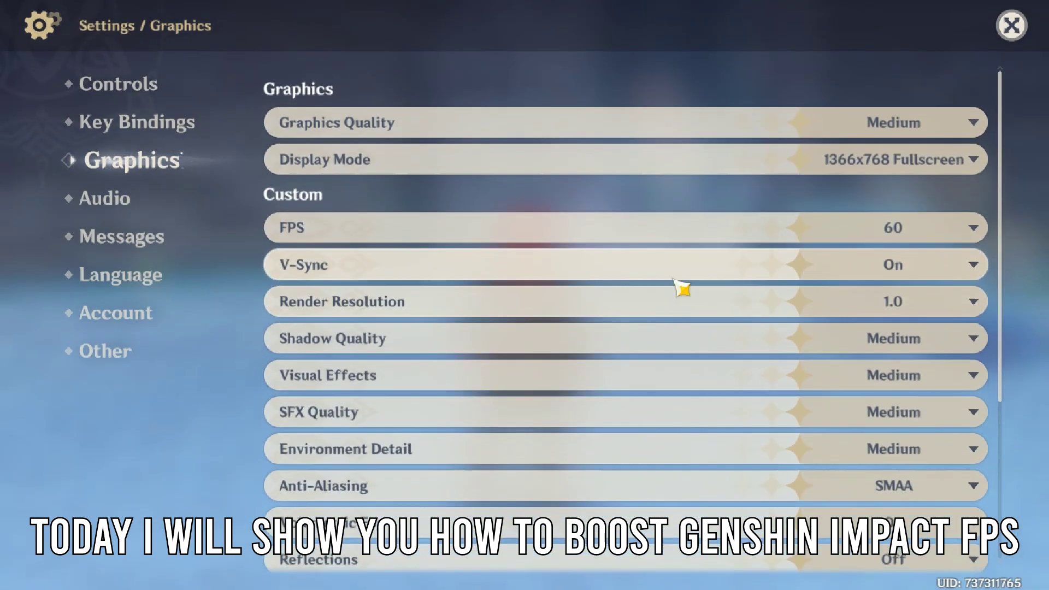
Choose 60 for FPS and set V-Sync to Off in the graphics settings
click(874, 221)
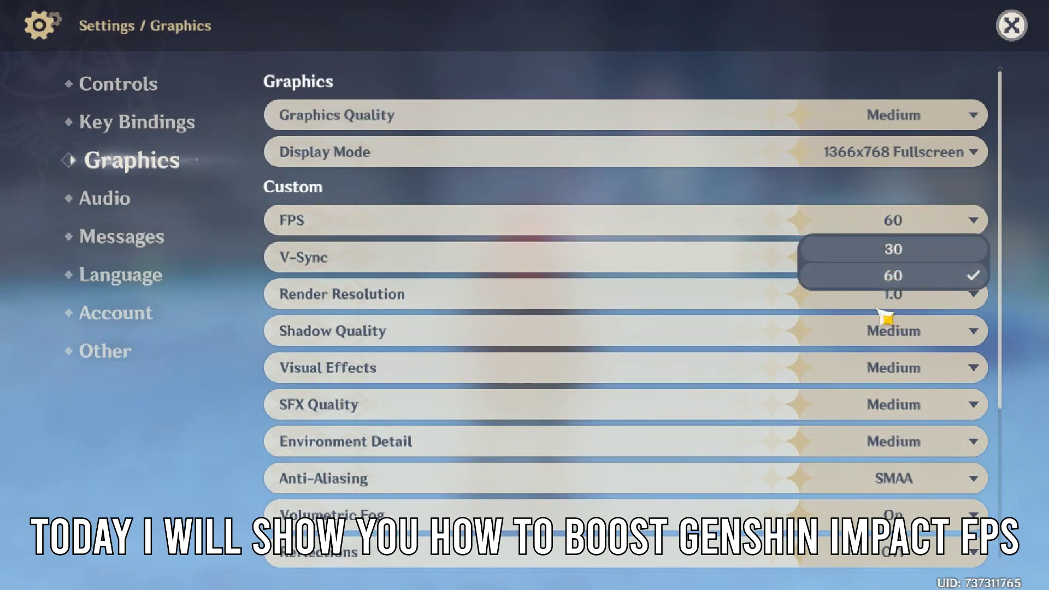
click(885, 276)
click(888, 258)
click(901, 287)
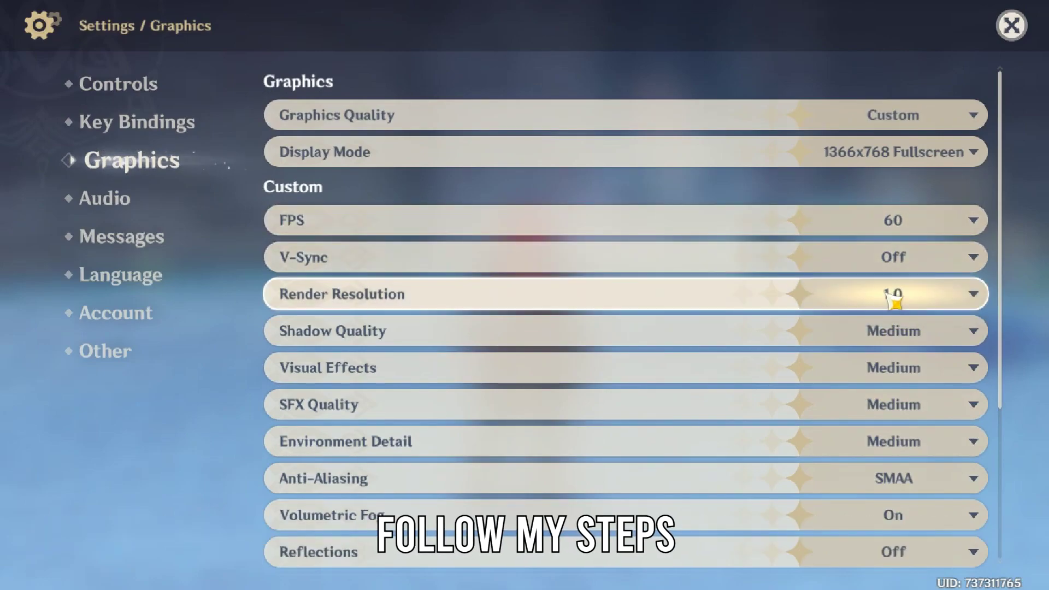
Set Render Resolution to 0.6 and set Shadow Quality, Visual Effects, SFX Quality and Environment Detail to Lowest
click(894, 298)
click(838, 325)
click(932, 332)
click(850, 357)
click(910, 377)
click(912, 399)
click(911, 407)
click(918, 435)
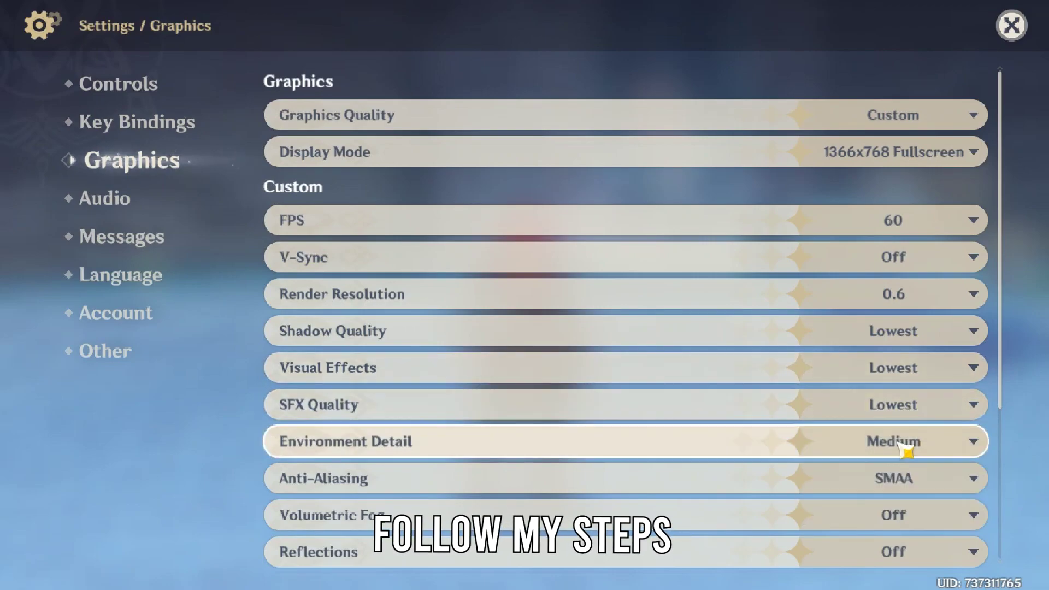
click(904, 449)
click(915, 471)
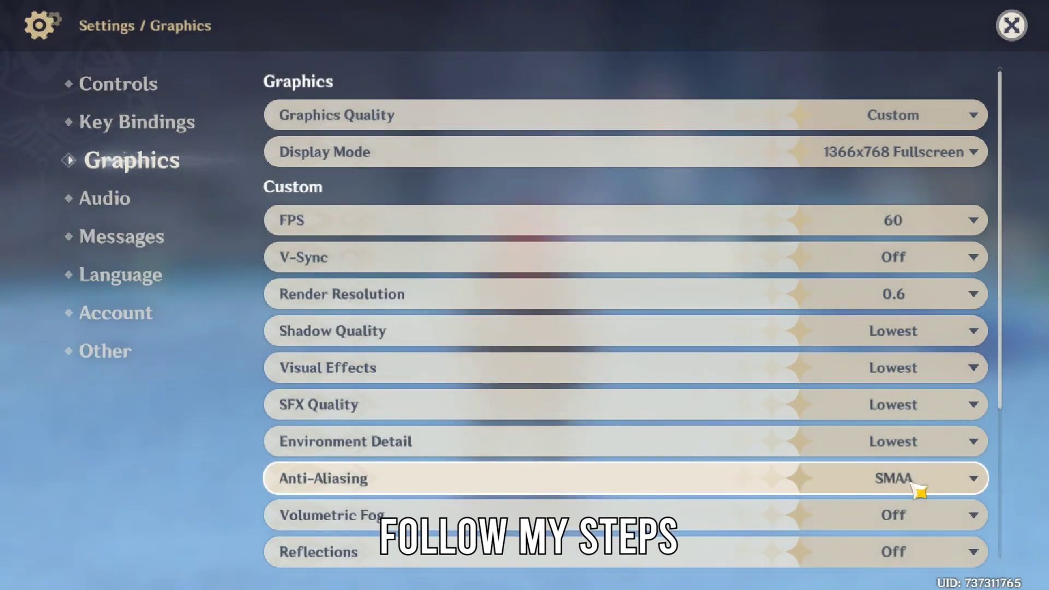
Set Anti-Aliasing, Motion Blur and Bloom to Off
click(916, 482)
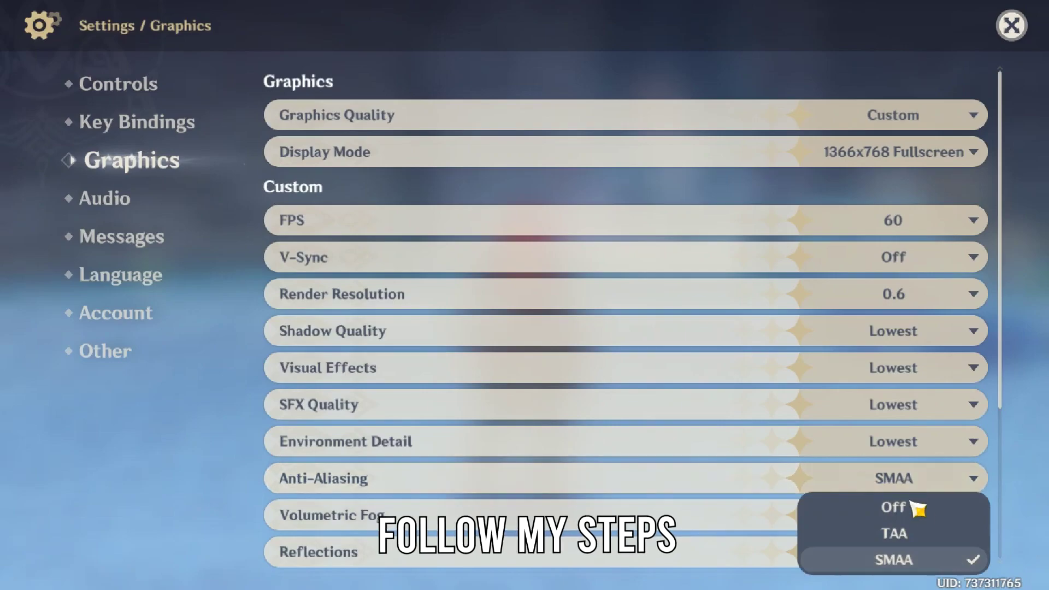
click(915, 507)
scroll(915, 463, down, 3)
click(926, 465)
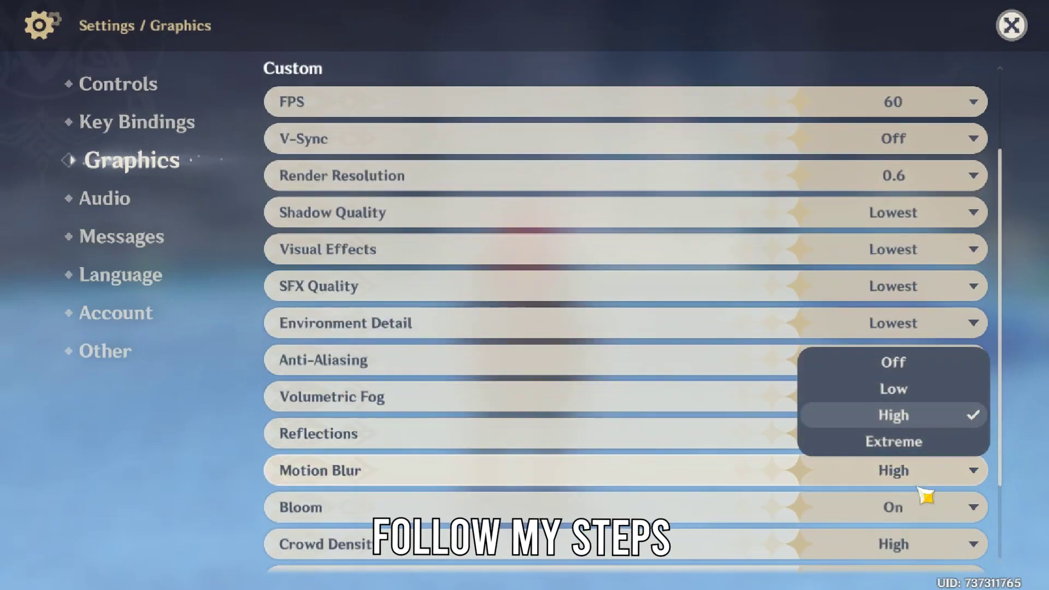
click(903, 365)
click(932, 464)
click(929, 443)
click(925, 471)
click(894, 363)
Set Crowd Density to Low and Co-Op Teammate Effects and Subsurface Scattering to Off, and close the graphics settings
scroll(902, 377, down, 3)
click(917, 432)
click(911, 455)
click(912, 476)
click(916, 491)
scroll(918, 476, down, 1)
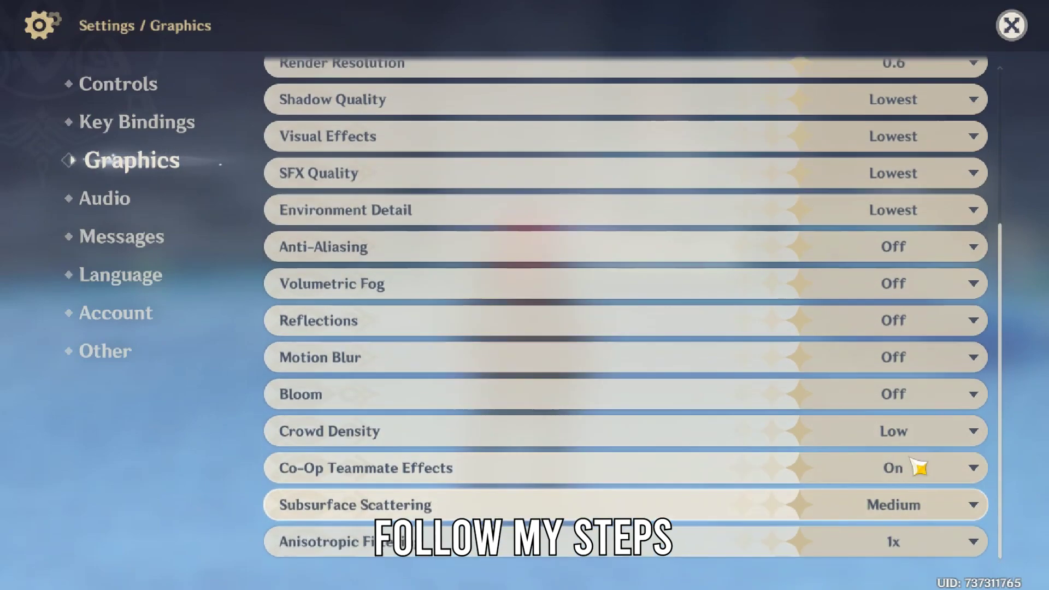
click(919, 470)
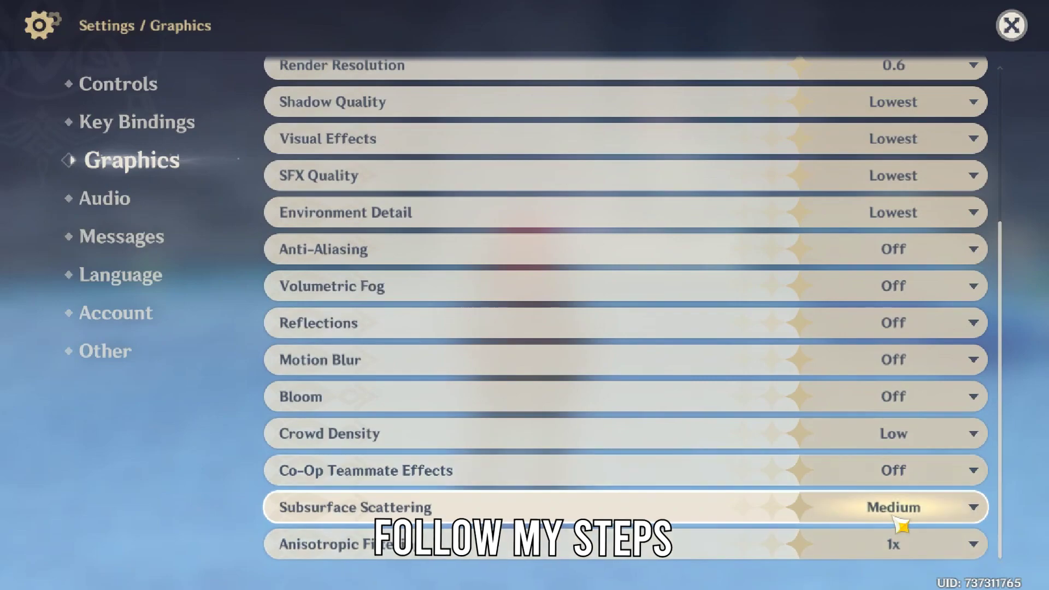
click(864, 432)
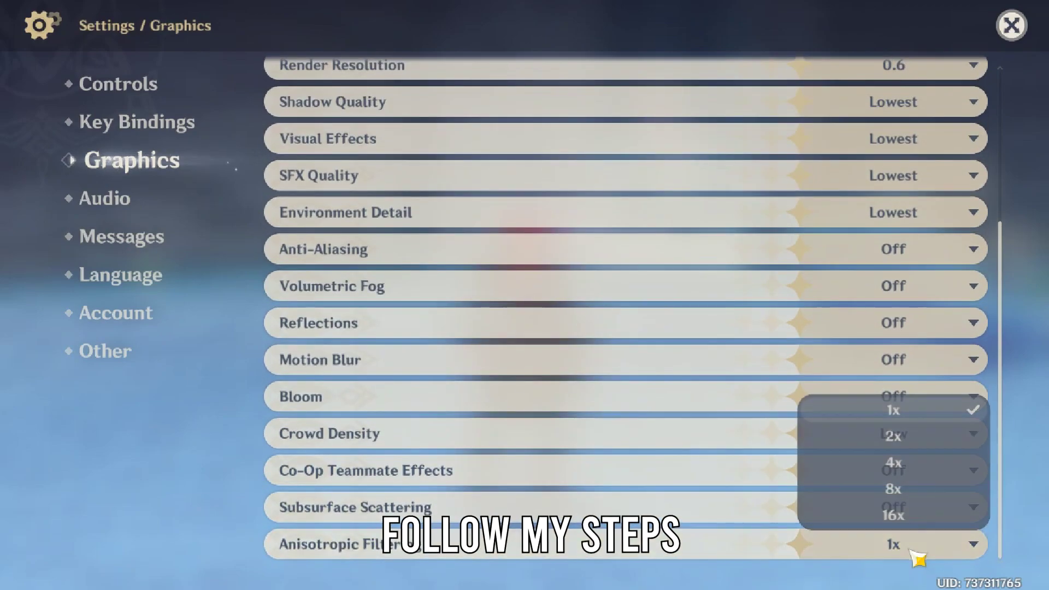
scroll(901, 492, up, 6)
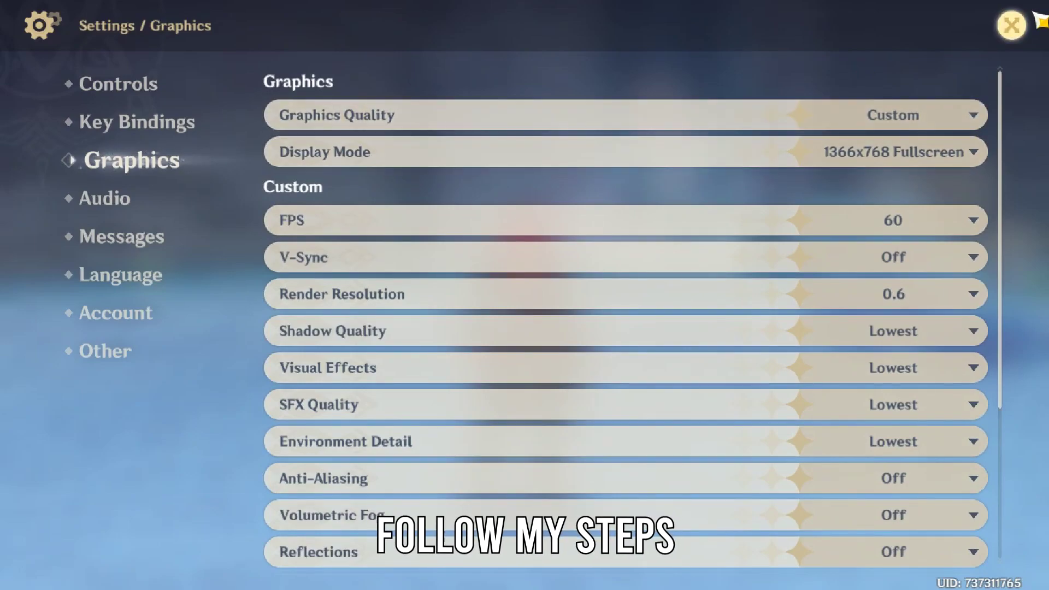
click(1011, 25)
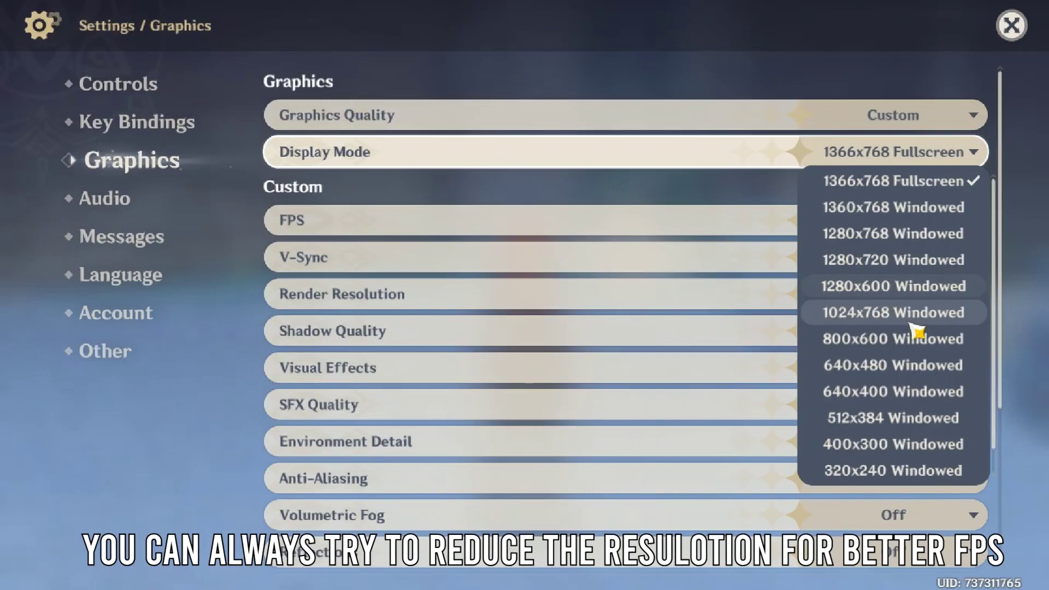
Set the Display Mode to 800x600 Windowed and leave the settings to return to the game world
click(883, 340)
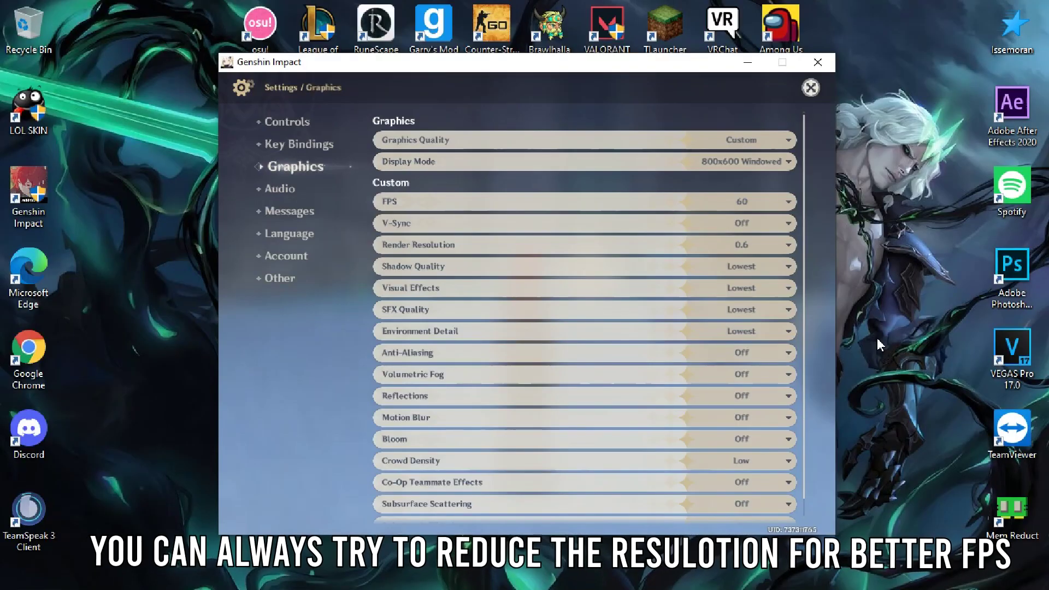
click(811, 88)
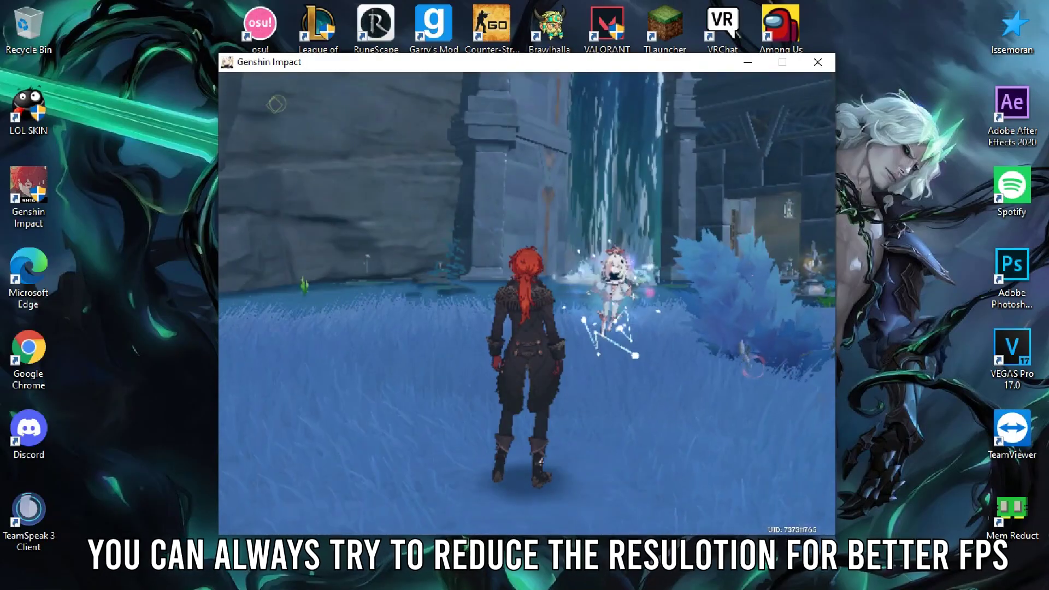
key(Escape)
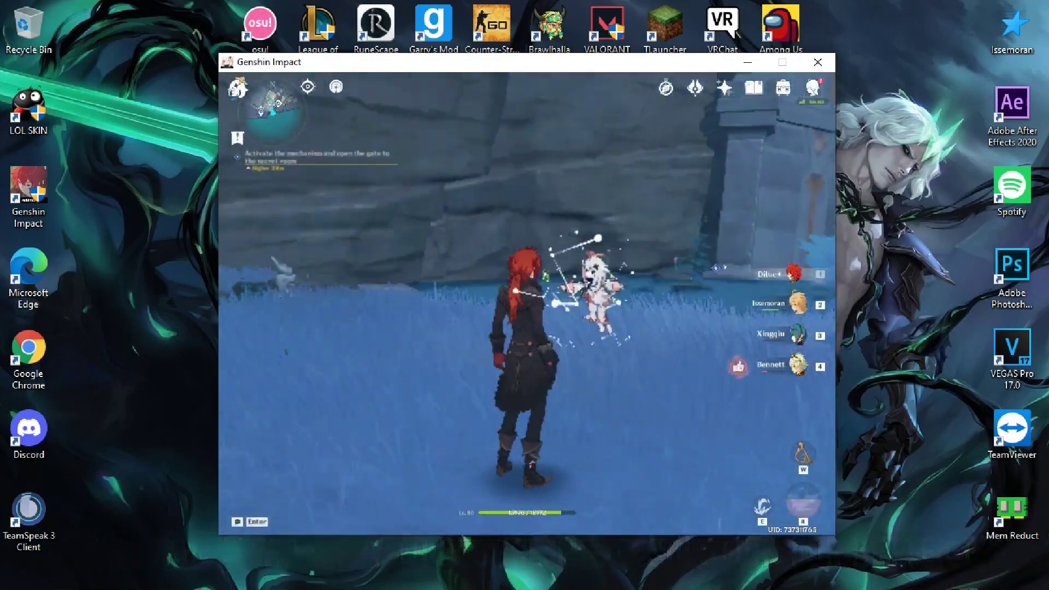
Run the character forward and attack to try out the game at the reduced resolution
key(w)
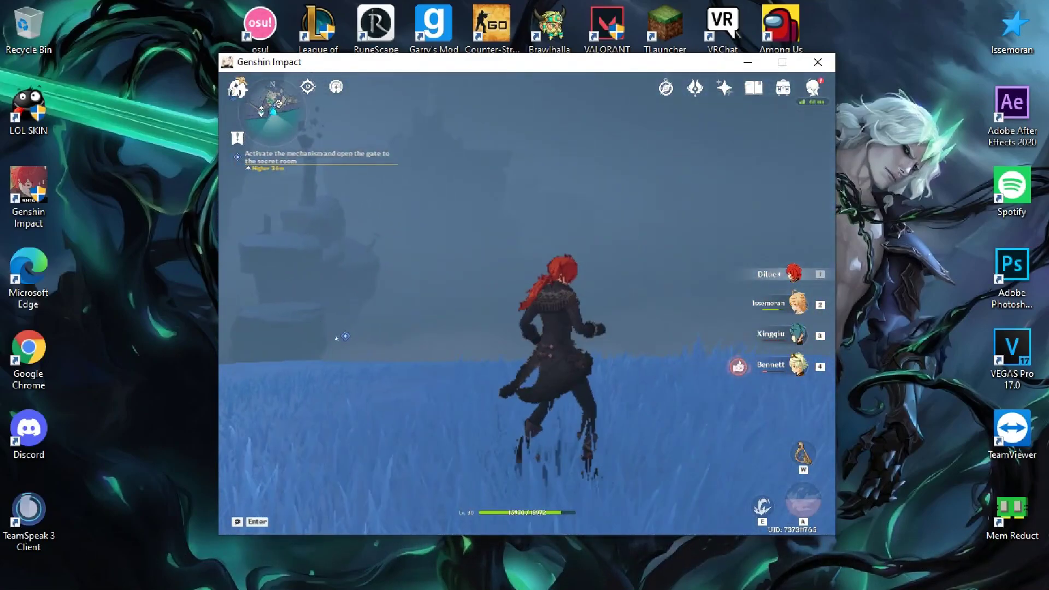
click(527, 303)
click(526, 303)
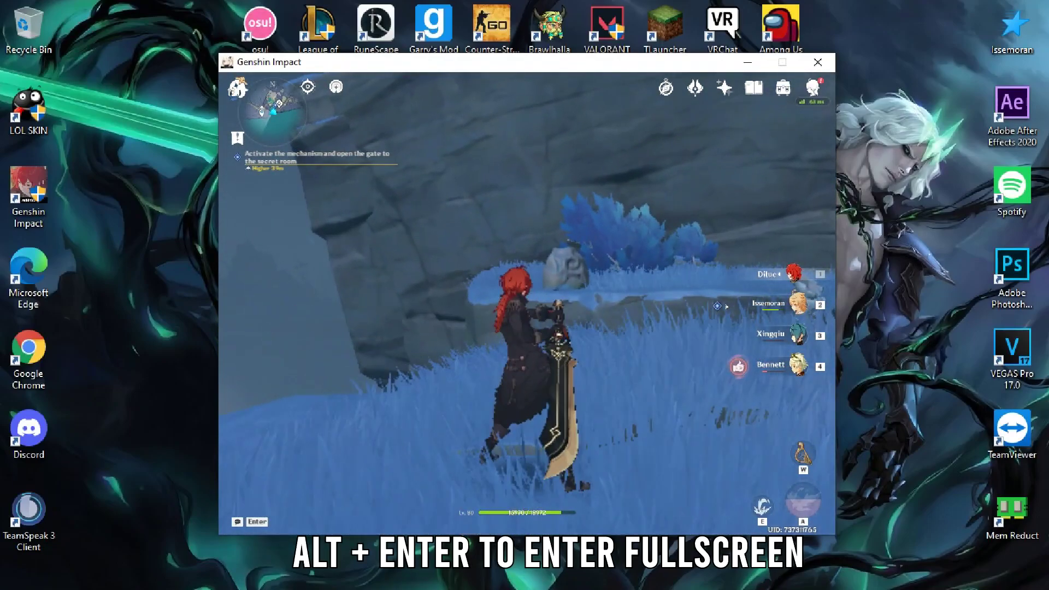
Toggle the game between windowed and fullscreen display
key(alt+Return)
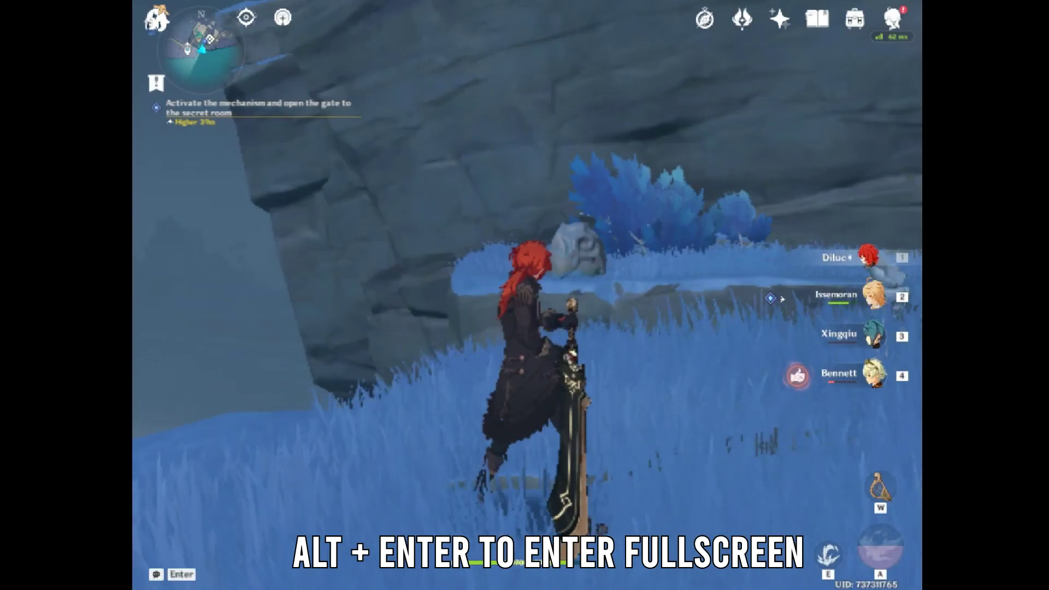
key(alt+Return)
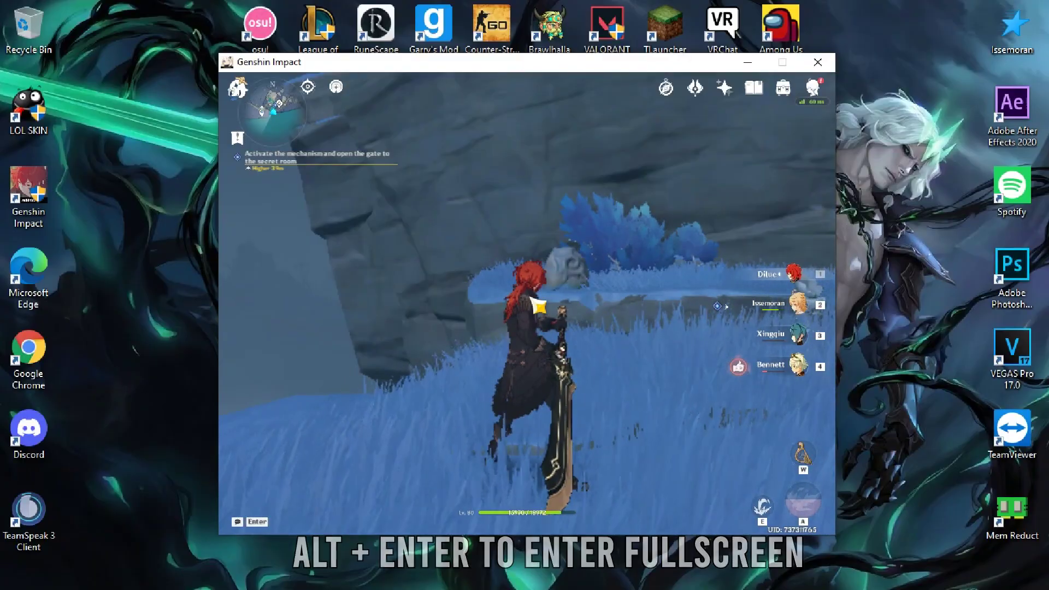
key(alt+Return)
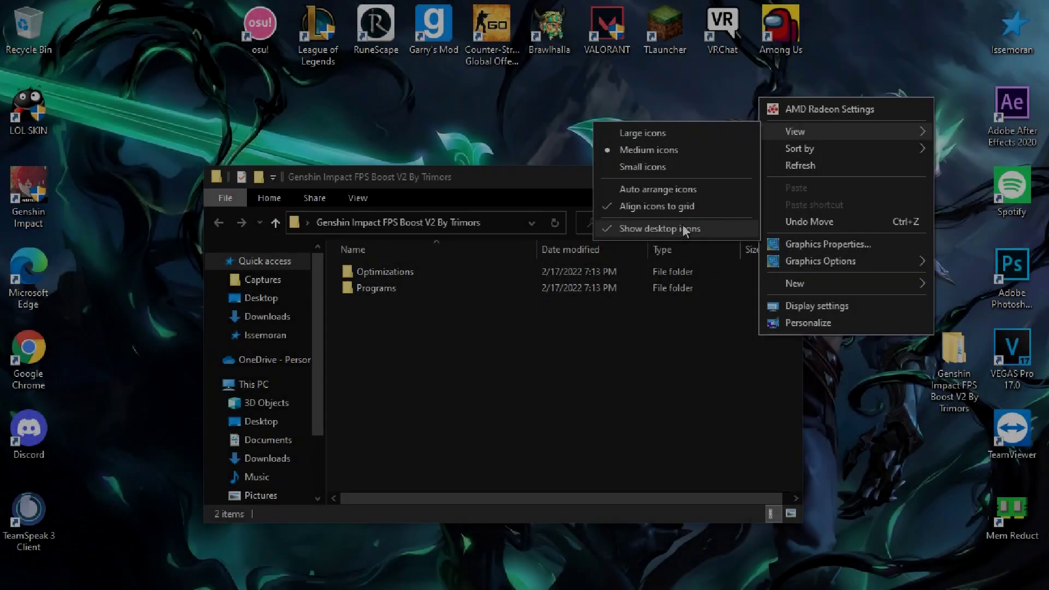
Hide the desktop icons and maximize the Genshin Impact FPS Boost V2 folder window
click(681, 226)
click(745, 176)
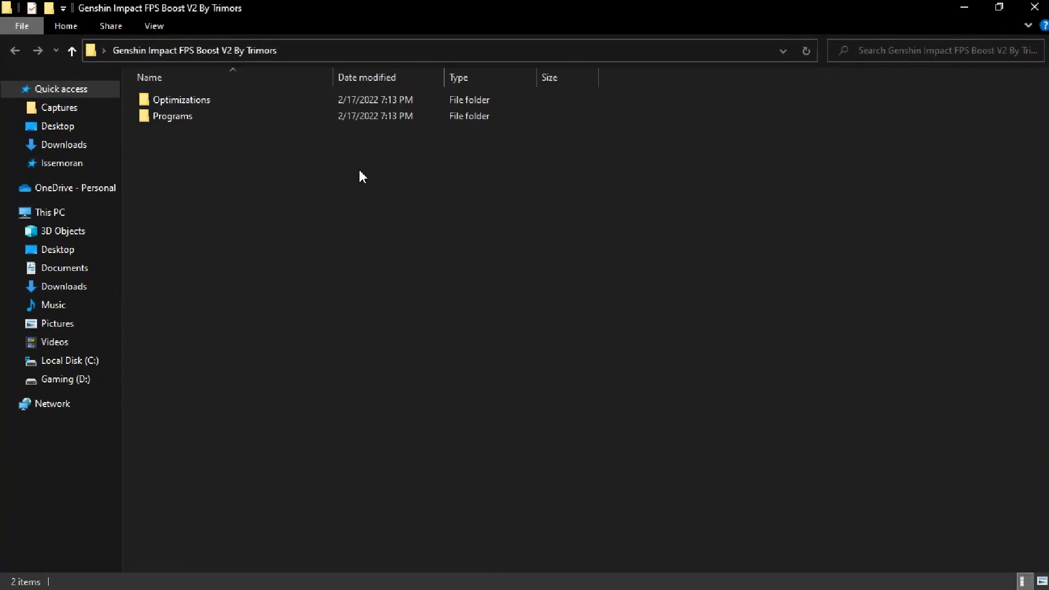
Open the Cleanup folder inside Optimizations and run Delete Log Files.cmd, closing its console window
drag(398, 278, 191, 87)
double_click(225, 101)
double_click(211, 102)
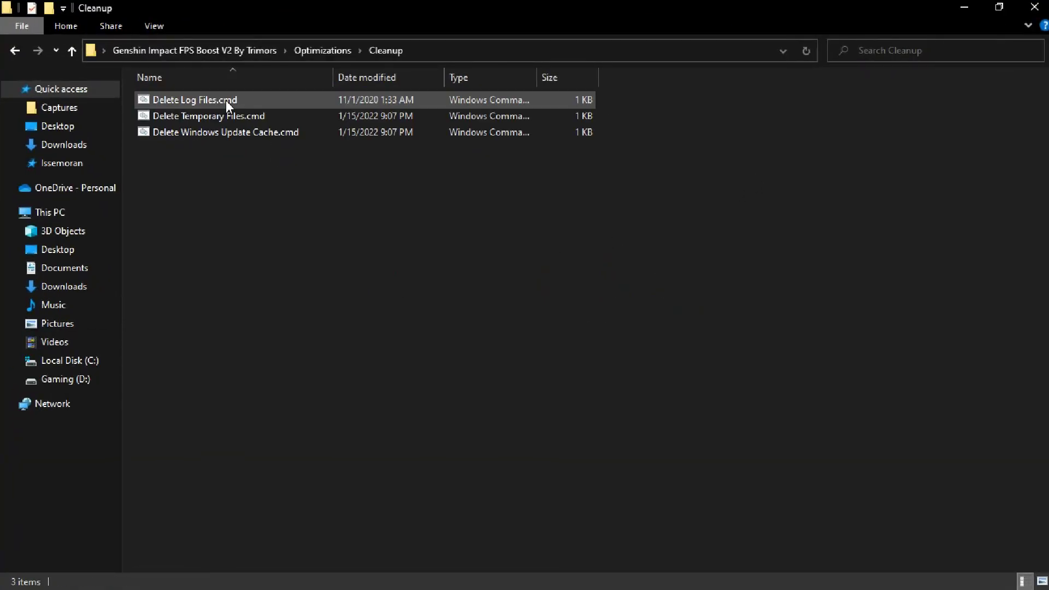
double_click(205, 102)
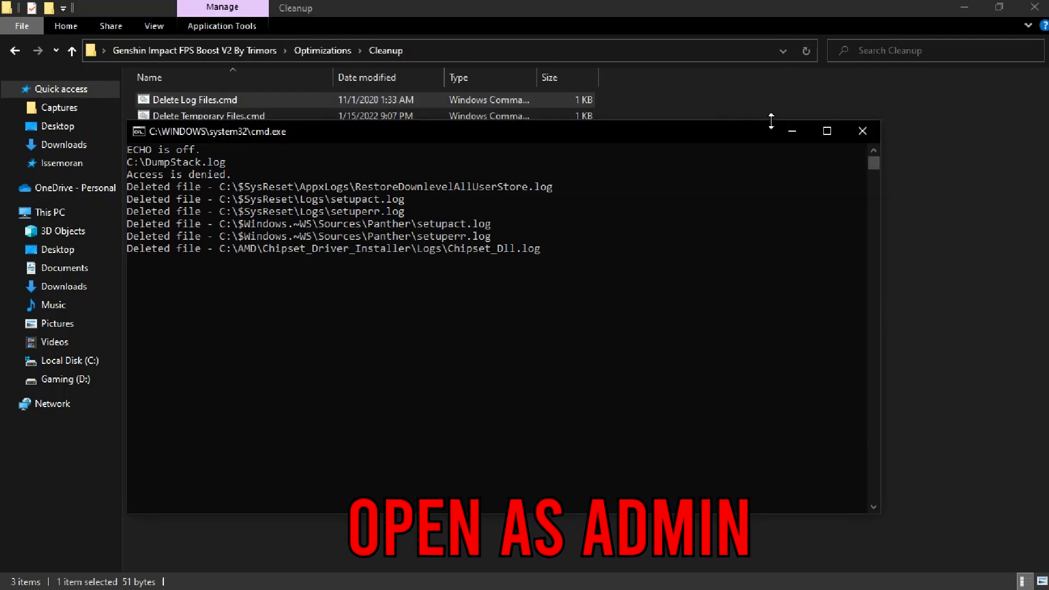
click(863, 131)
Run Delete Temporary Files.cmd and Delete Windows Update Cache.cmd, closing each console window
double_click(352, 119)
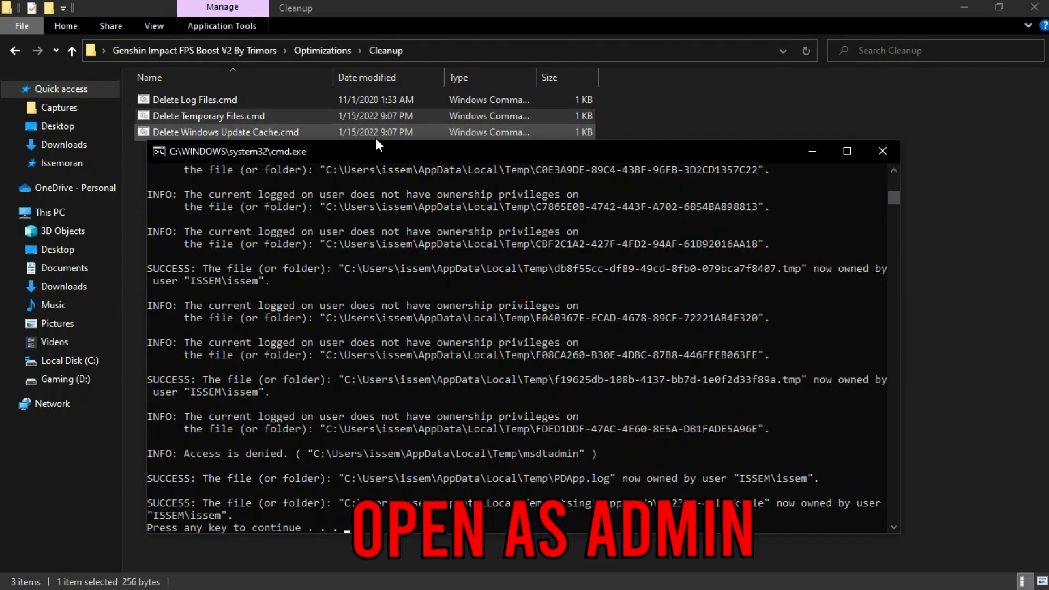
click(883, 153)
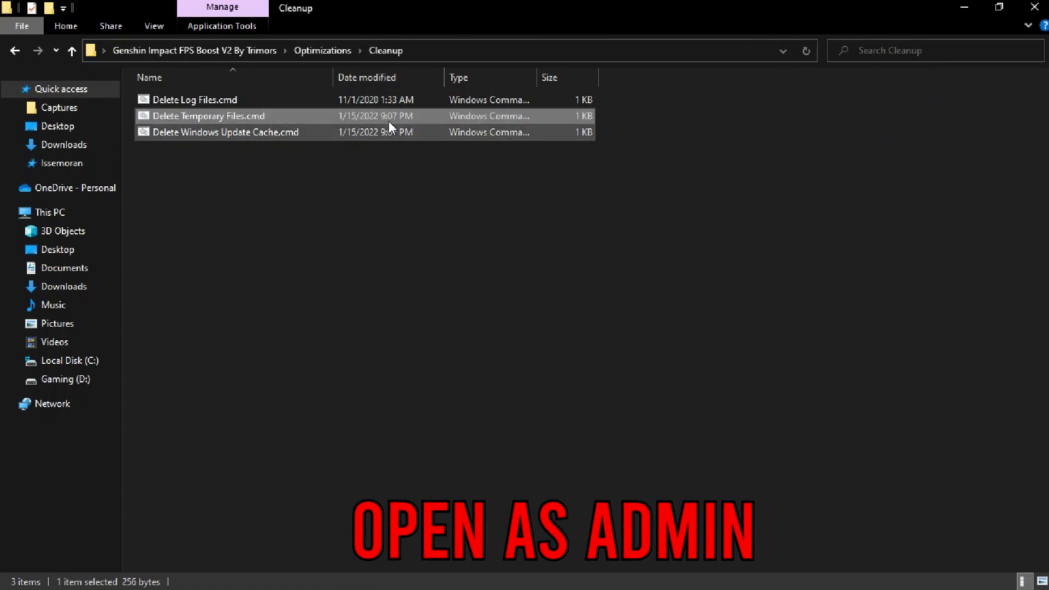
double_click(361, 131)
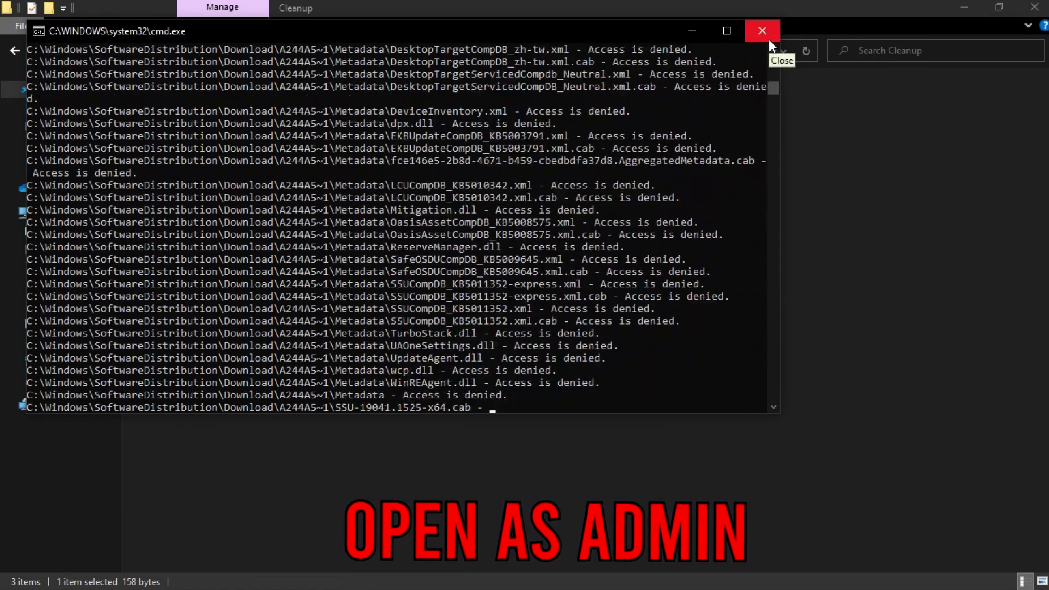
click(767, 41)
drag(510, 342, 126, 97)
click(274, 186)
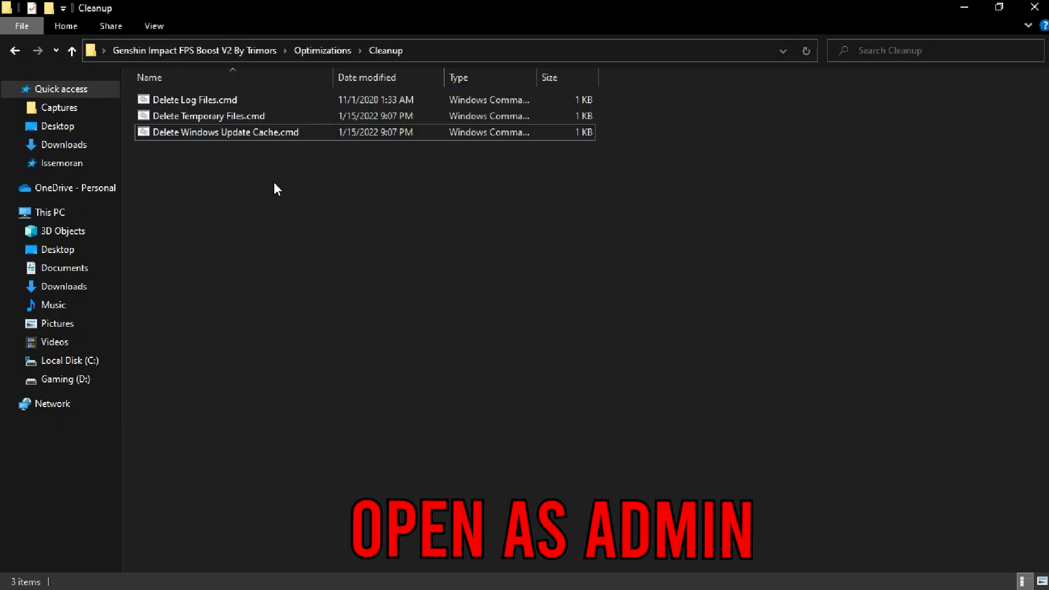
Go back to the Optimizations folder and open the Genshin Impact Priority folder
click(322, 51)
click(202, 117)
double_click(203, 123)
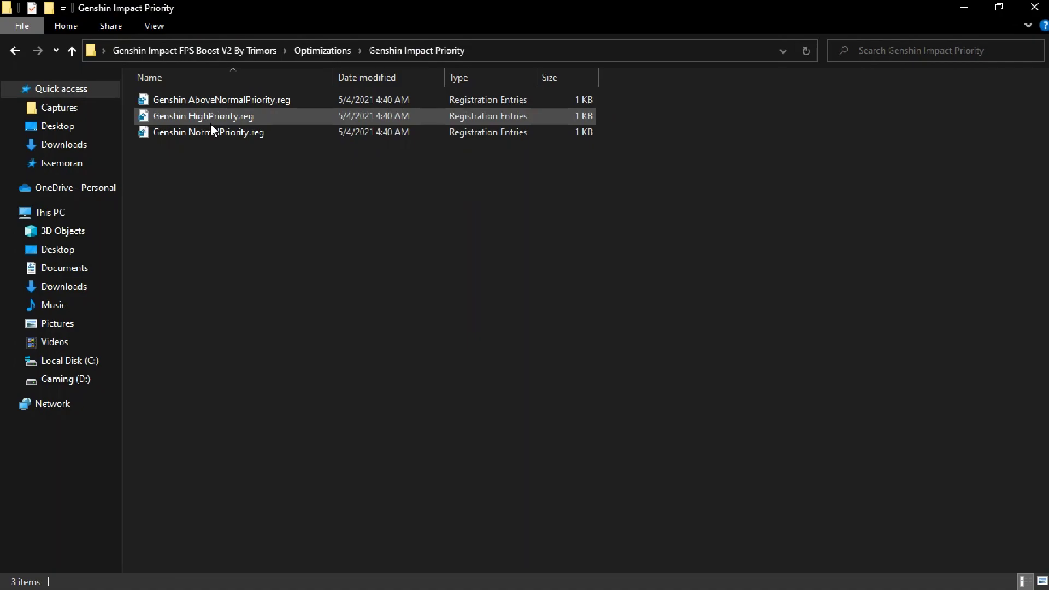
Open Genshin HighPriority.reg in the priority folder and decline adding it to the registry
drag(399, 198, 153, 96)
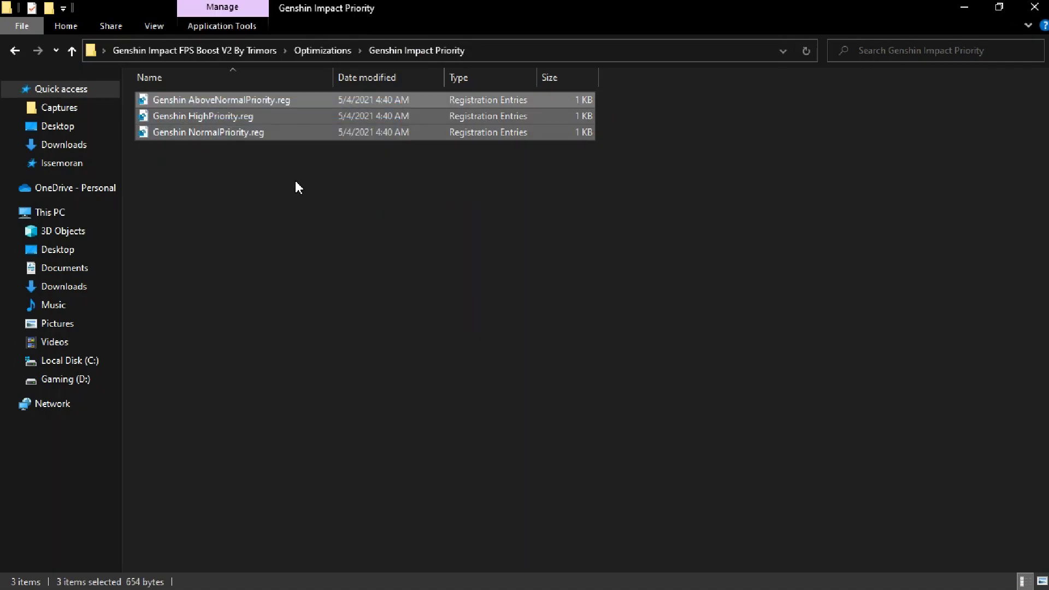
click(221, 116)
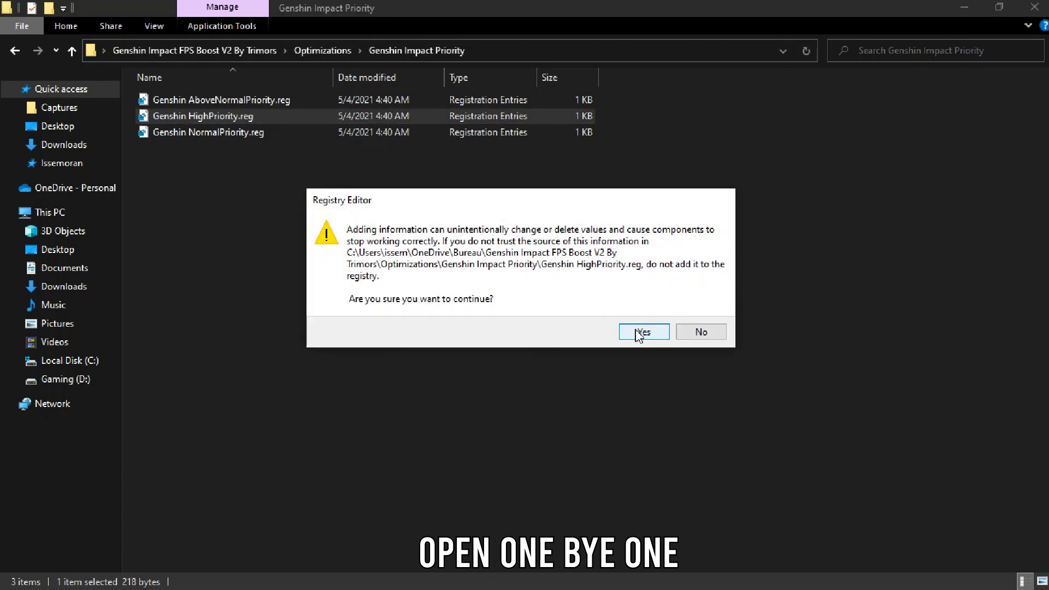
click(699, 332)
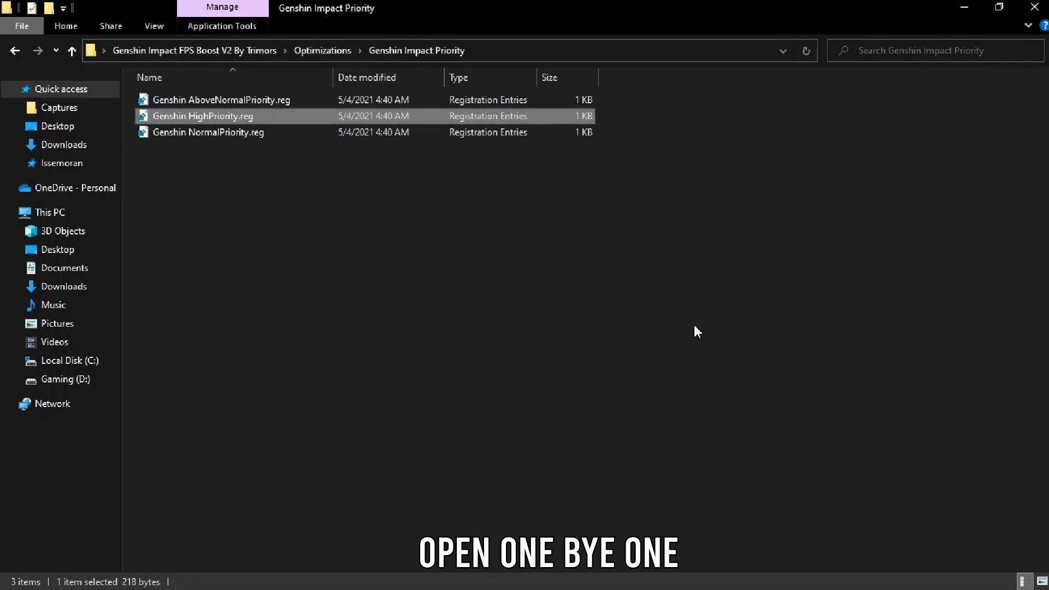
Open the Registry Optimizations folder in Optimizations, check its Revert these settings subfolder and return
click(325, 53)
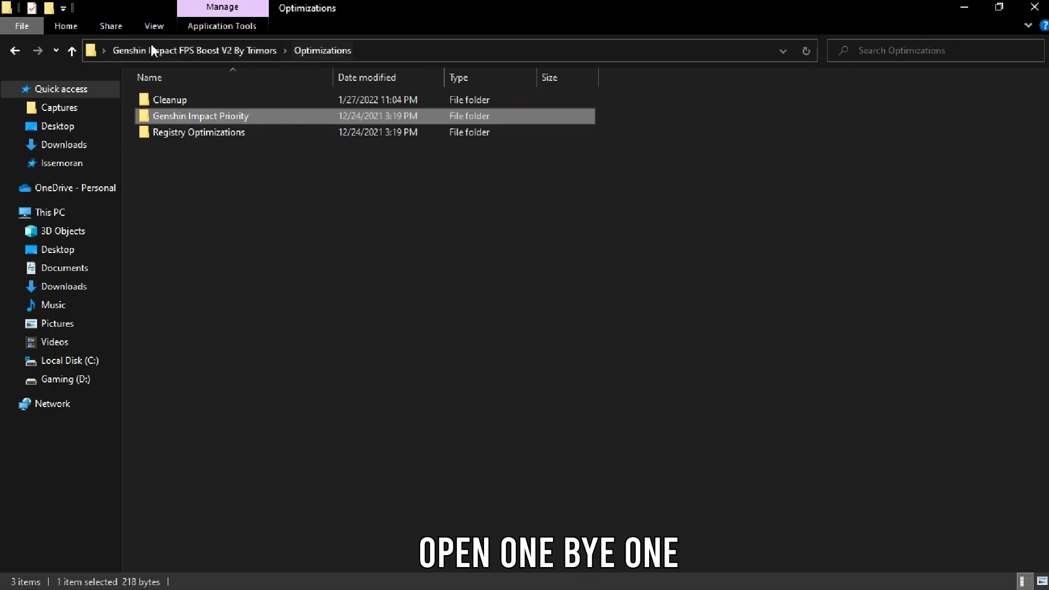
double_click(271, 133)
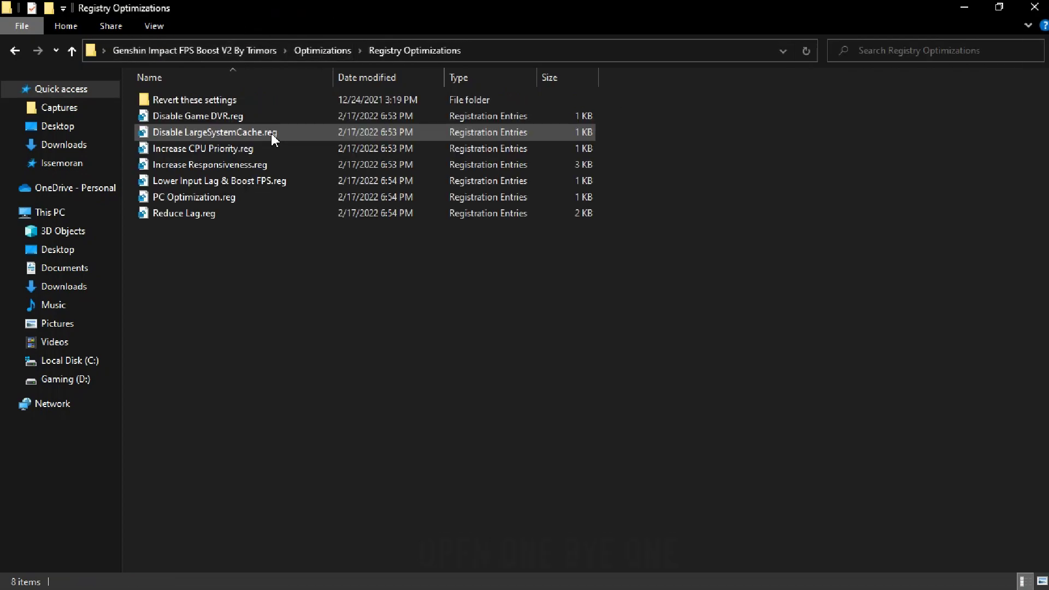
double_click(204, 106)
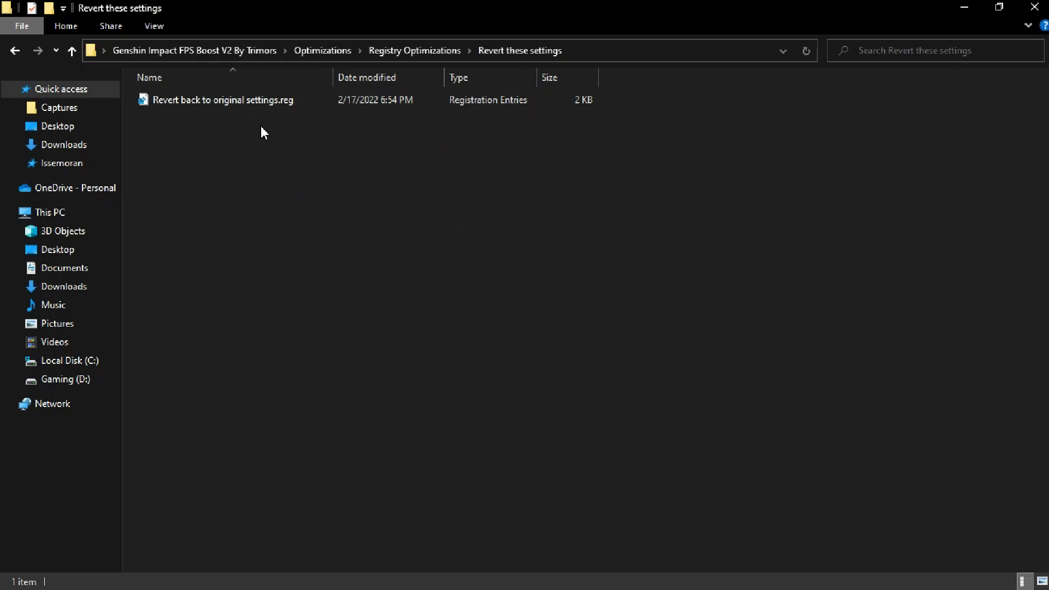
key(alt+Left)
Open Disable Game DVR.reg and decline adding it to the registry
click(228, 116)
drag(261, 288, 311, 269)
double_click(228, 116)
click(468, 389)
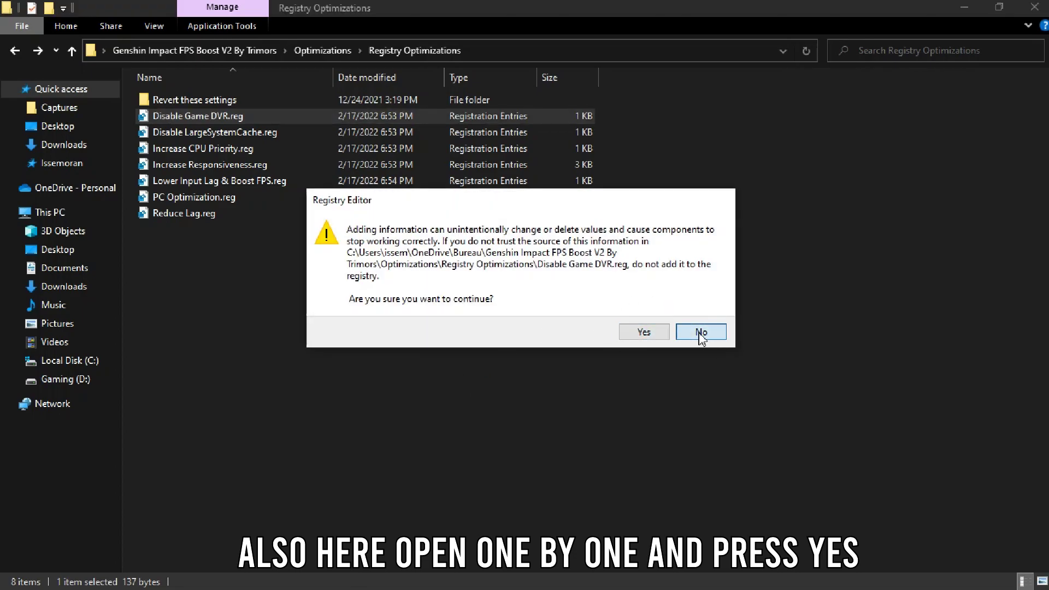
click(701, 335)
Open Disable LargeSystemCache.reg and Increase CPU Priority.reg one by one, confirming each registry addition
double_click(307, 137)
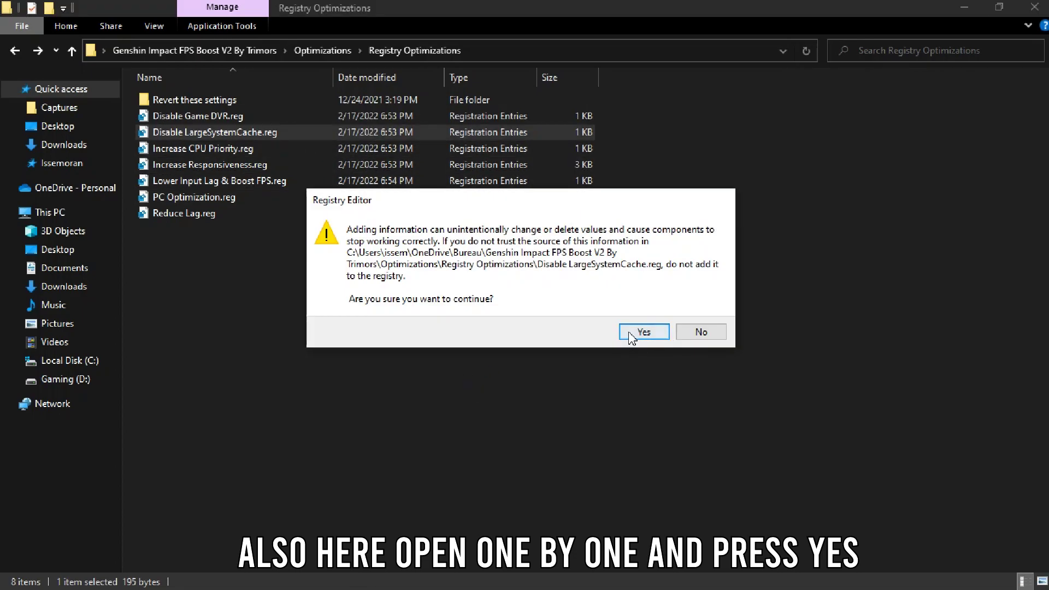
click(639, 331)
double_click(233, 164)
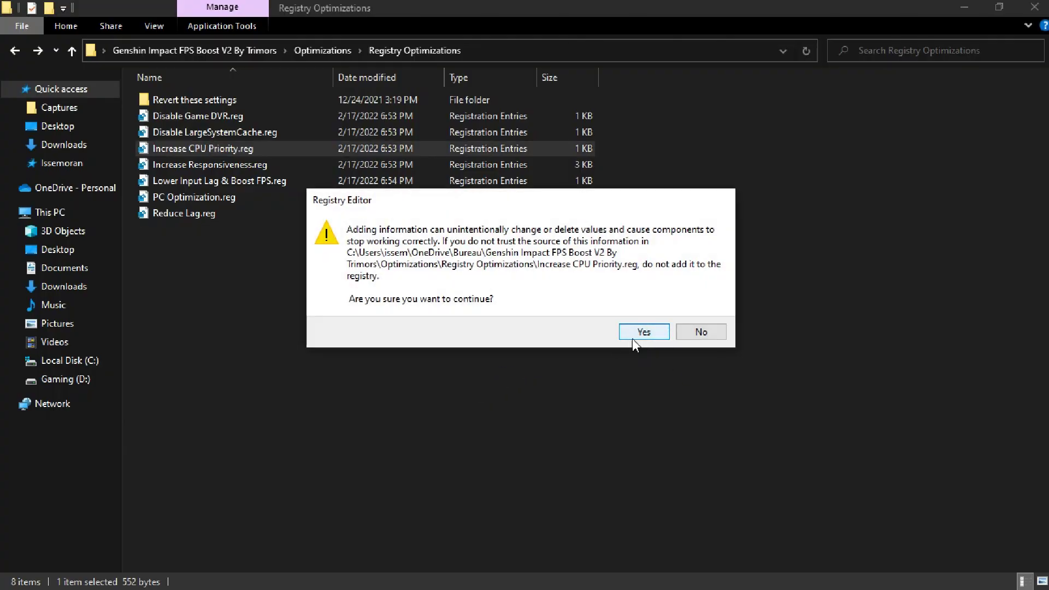
click(632, 337)
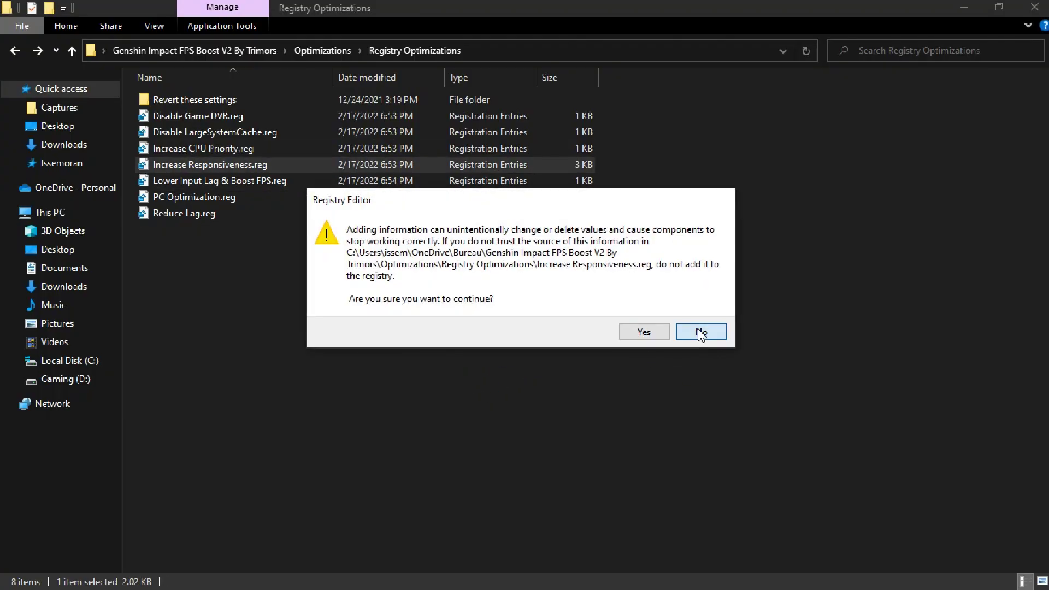
Decline the registry addition for Increase Responsiveness.reg, and open and decline Lower Input Lag & Boost FPS.reg
click(701, 332)
double_click(360, 184)
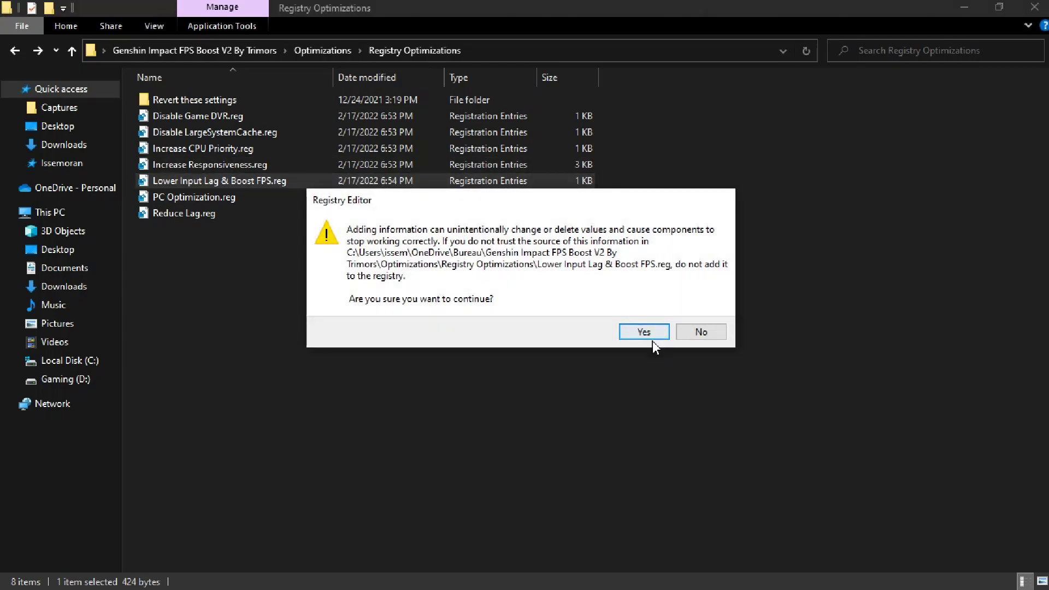
click(702, 331)
Open PC Optimization.reg and confirm its registry addition, and open Reduce Lag.reg and decline it
click(249, 201)
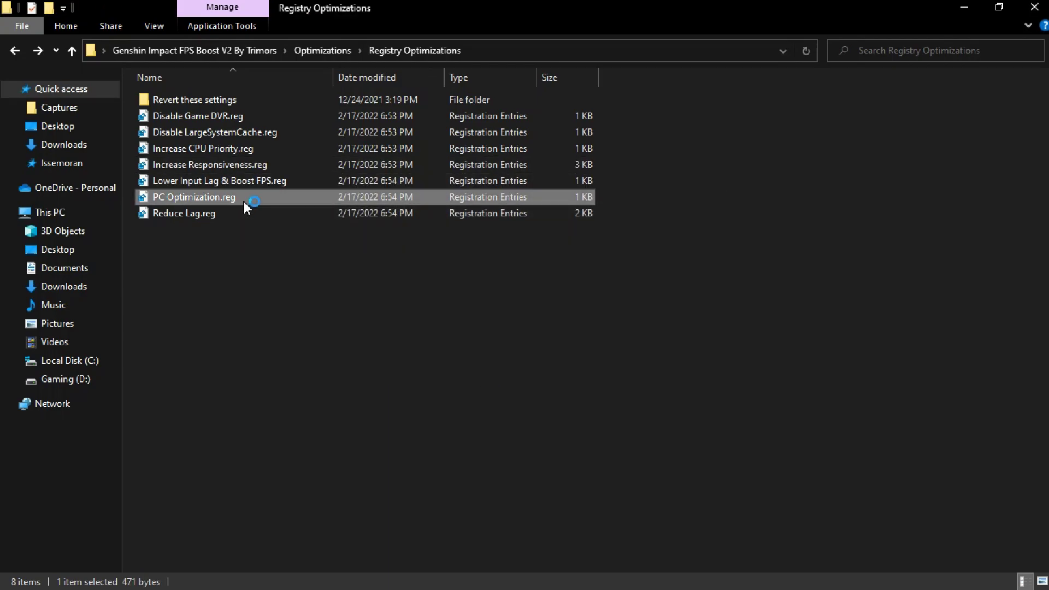
click(638, 334)
double_click(366, 219)
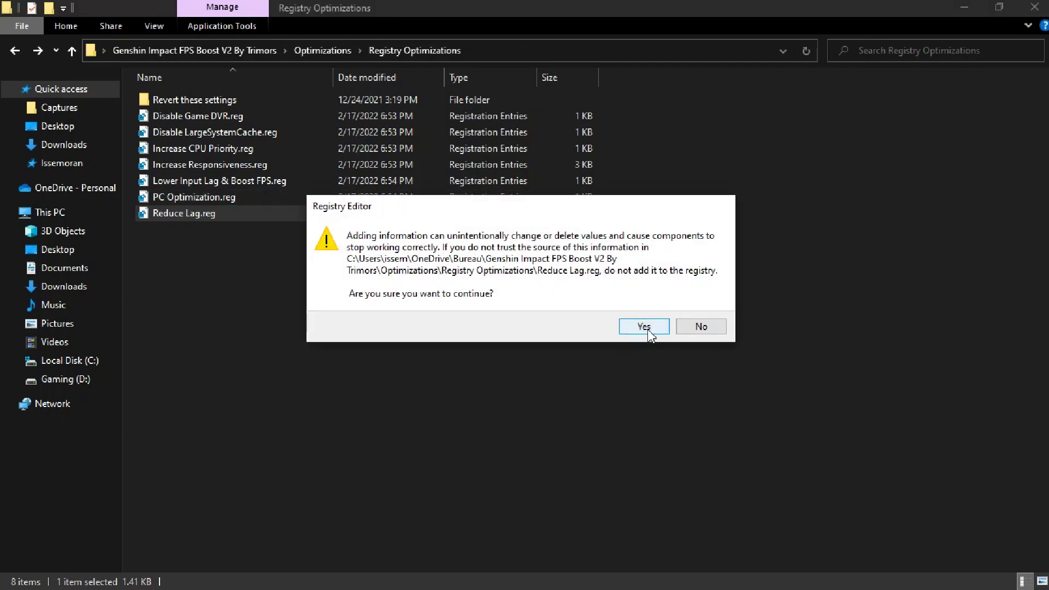
click(694, 327)
Open the Revert these settings folder and look at the registry file it holds
click(215, 101)
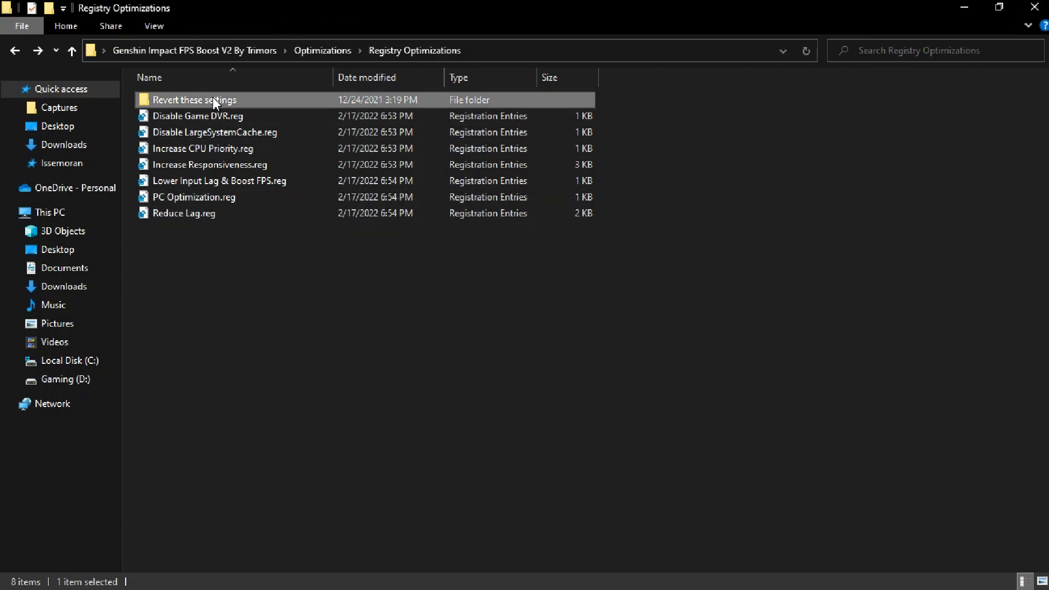
double_click(243, 104)
drag(316, 137, 123, 102)
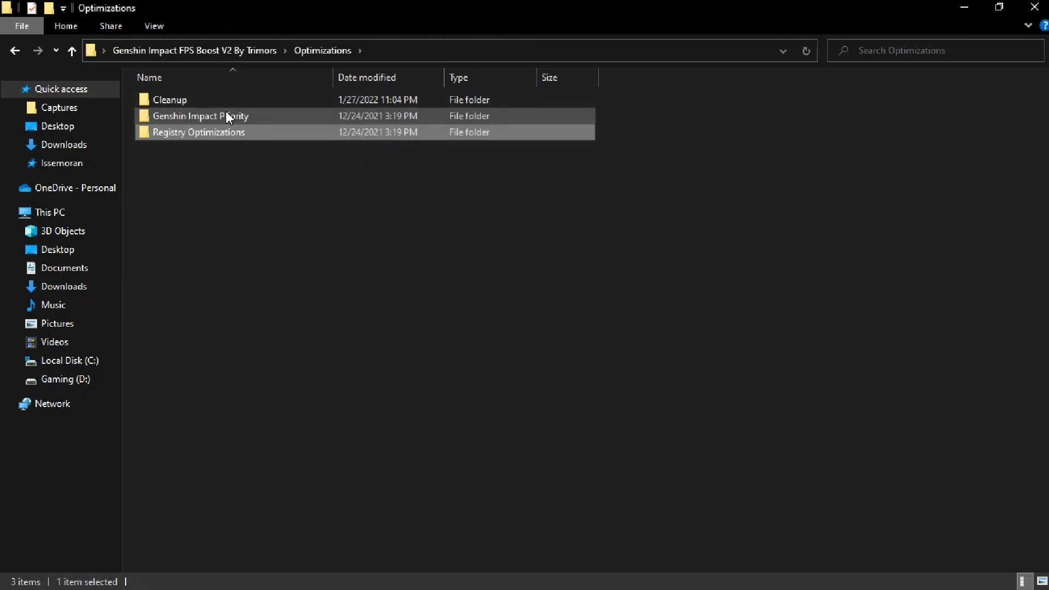
Look into the Cleanup folder again and return to the main Genshin Impact FPS Boost V2 folder
double_click(222, 103)
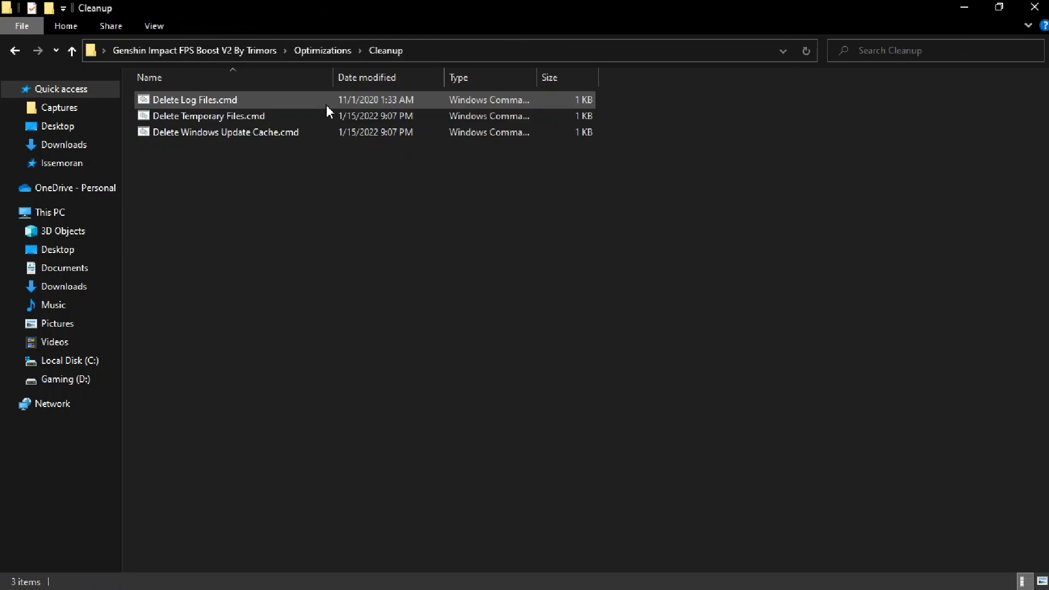
click(293, 55)
click(244, 50)
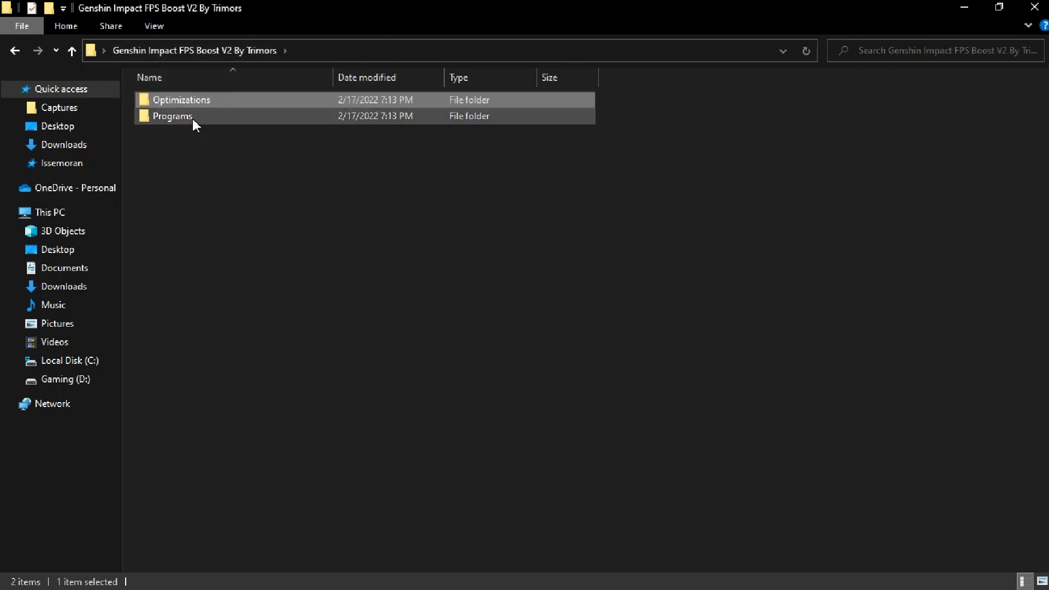
Open the ISLC V1.0.25 folder inside Programs and extract ISLC v1.0.2.5.exe into the same folder
double_click(192, 117)
double_click(227, 102)
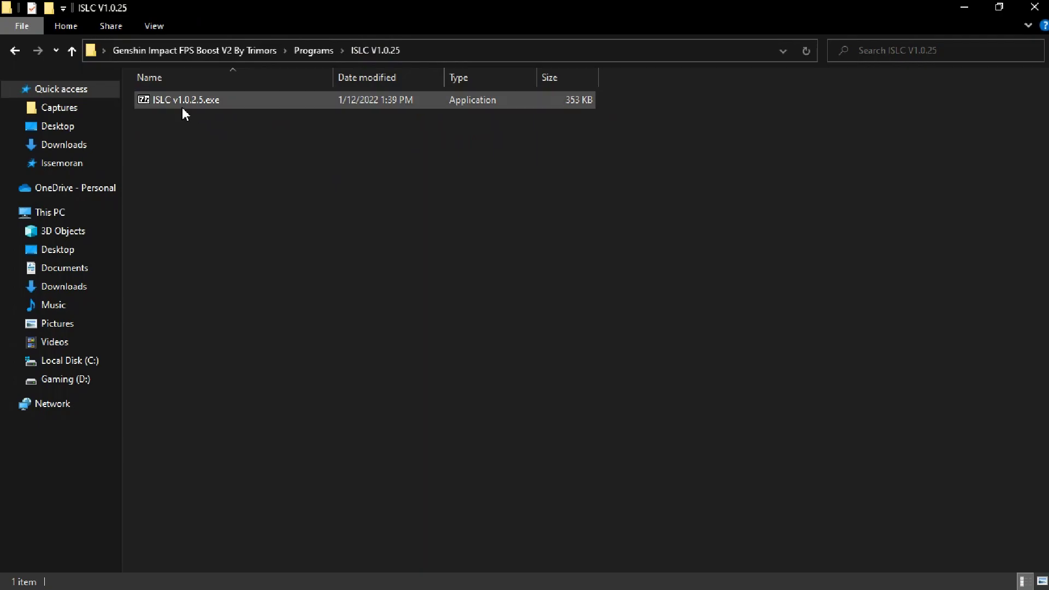
double_click(183, 109)
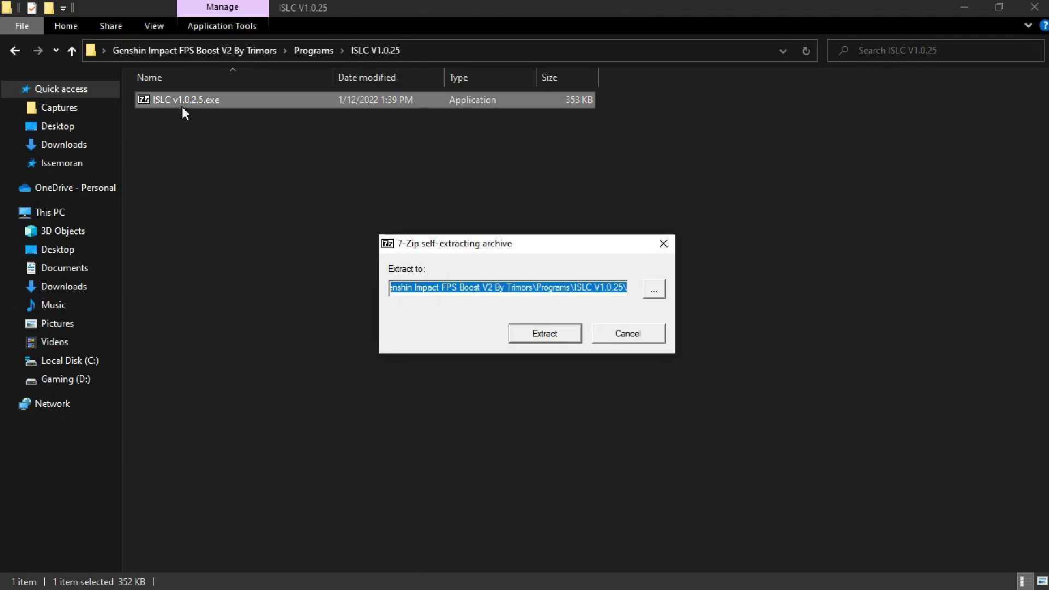
click(552, 334)
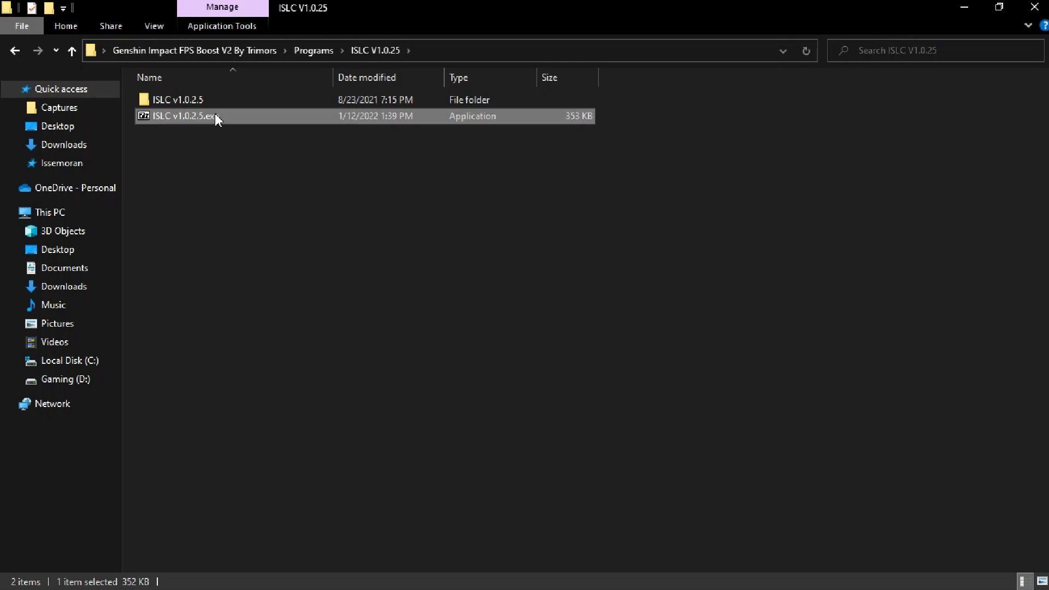
Open the extracted ISLC v1.0.2.5 folder and launch Intelligent standby list cleaner ISLC.exe
double_click(205, 104)
drag(300, 187, 329, 175)
click(267, 99)
double_click(270, 101)
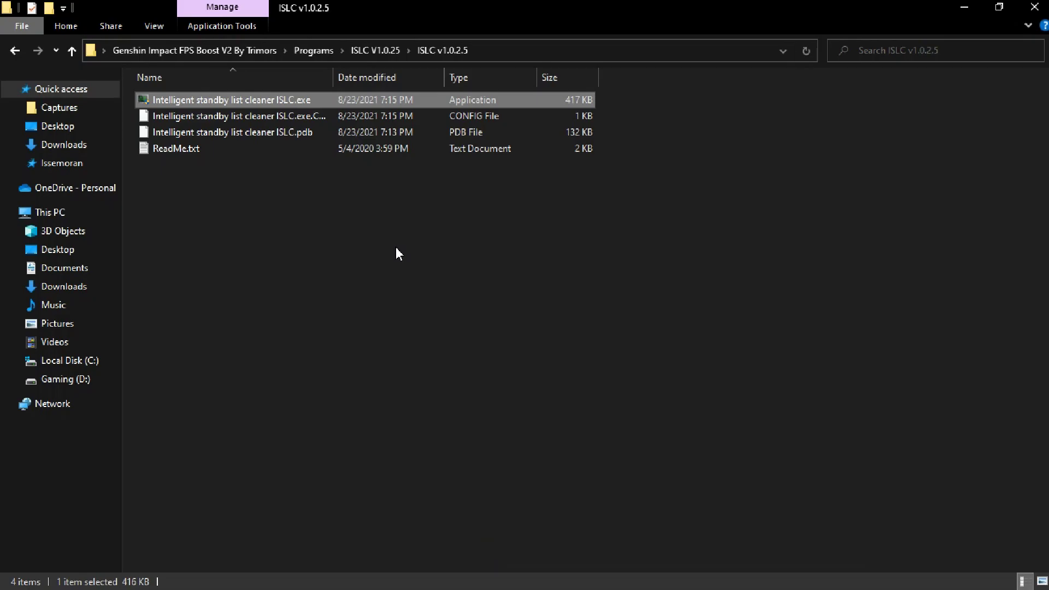
Open ReadMe.txt to view the ISLC command-line notes and close it
double_click(358, 150)
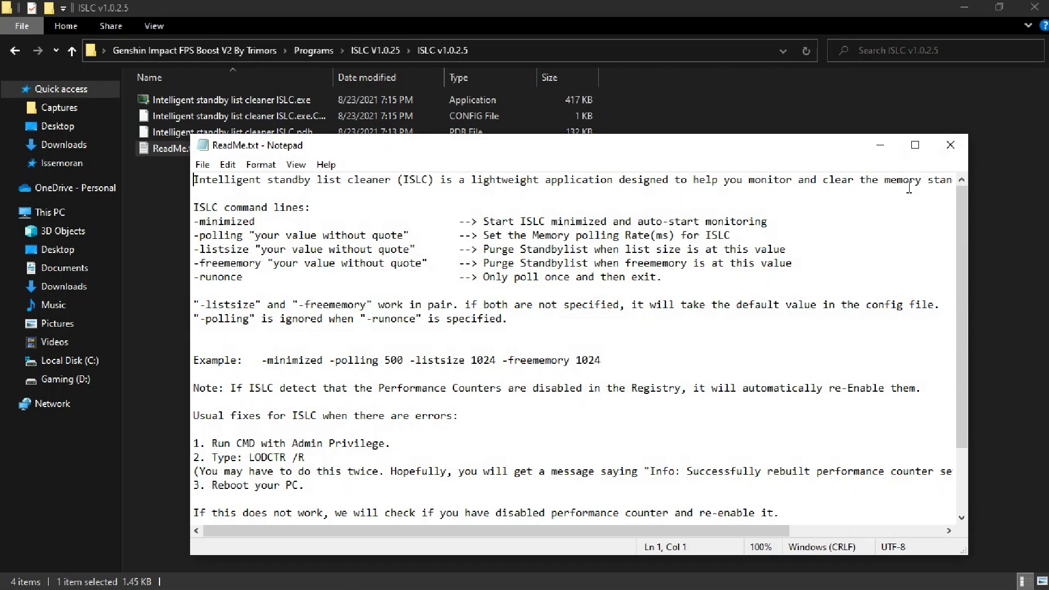
drag(718, 153, 651, 169)
click(914, 153)
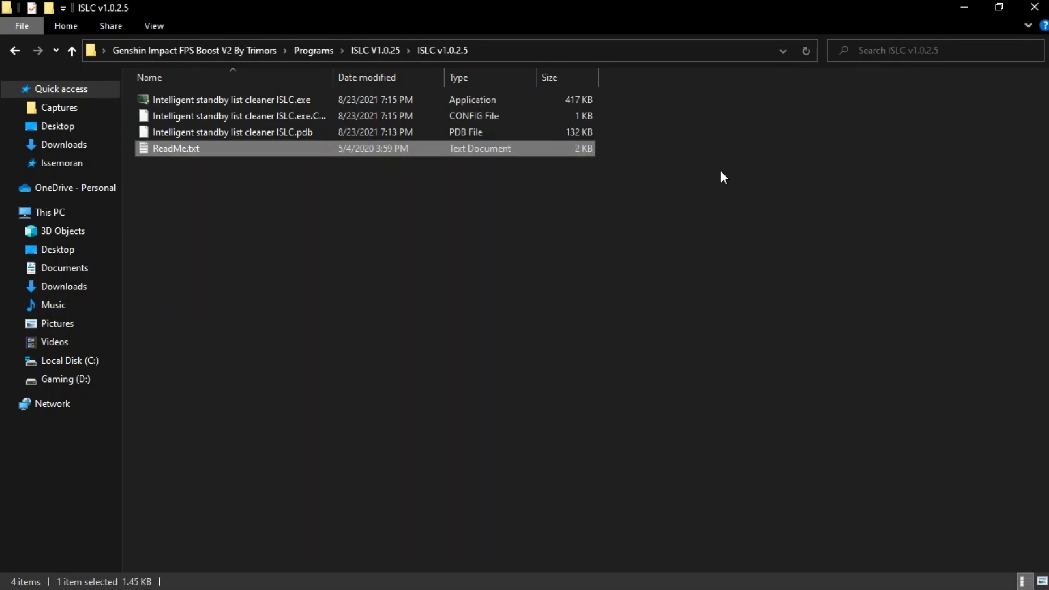
Bring up the Intelligent standby list cleaner window, examine the list size and free memory limits, and close it
click(356, 579)
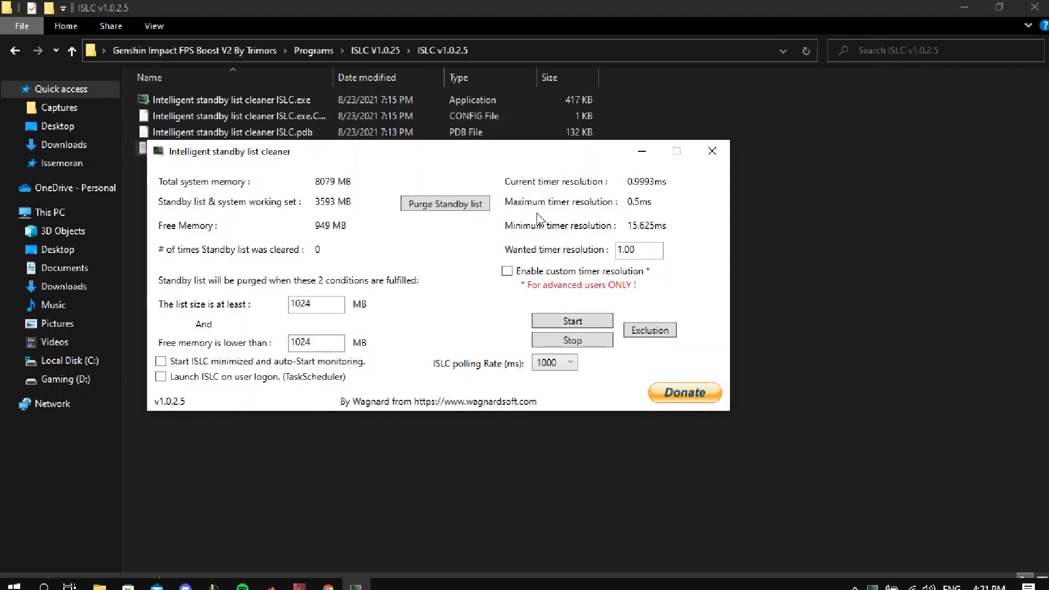
drag(507, 162, 568, 151)
drag(352, 300, 516, 320)
drag(401, 337, 369, 340)
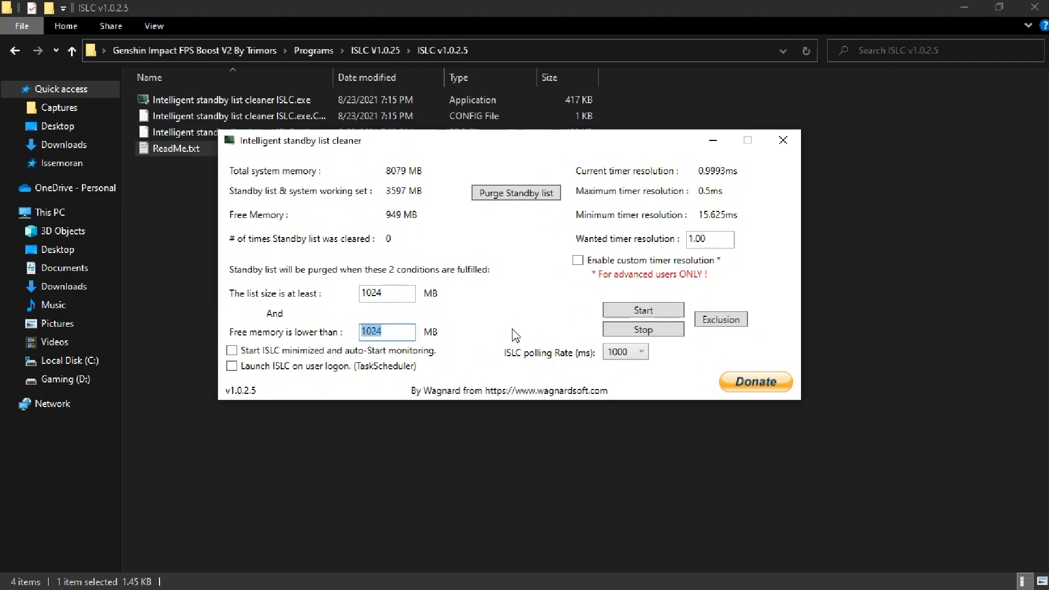
click(783, 141)
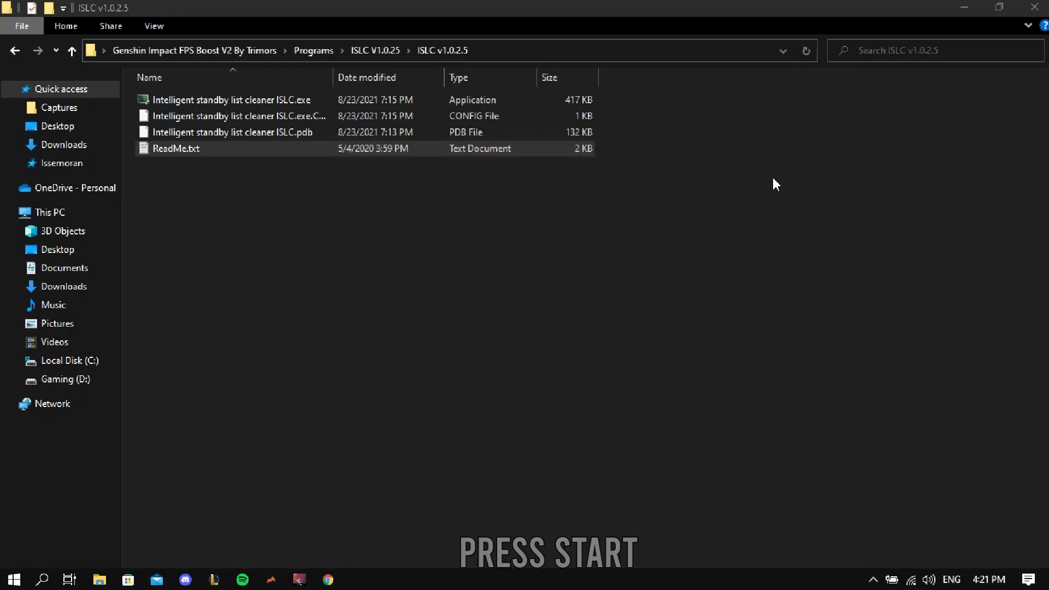
Go back to the Programs folder and open the MSI Mode Tool V2 folder
click(385, 53)
click(311, 55)
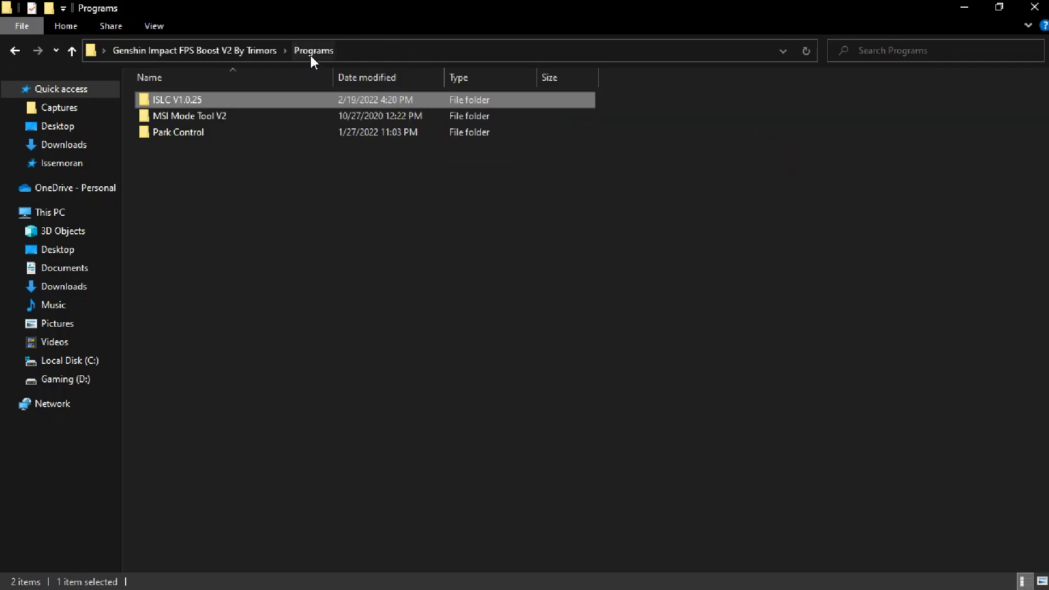
double_click(227, 116)
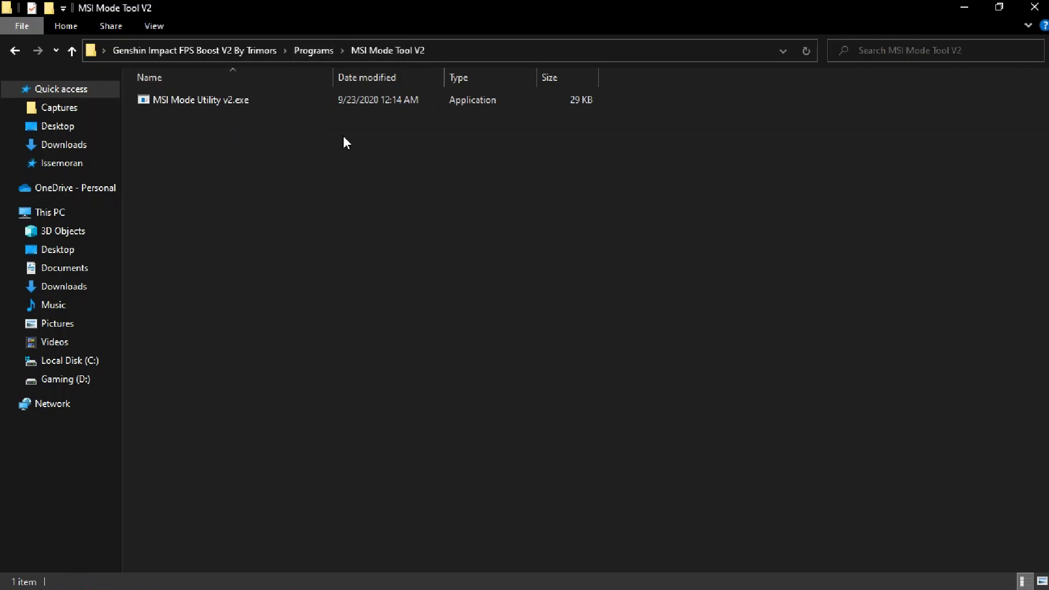
click(249, 102)
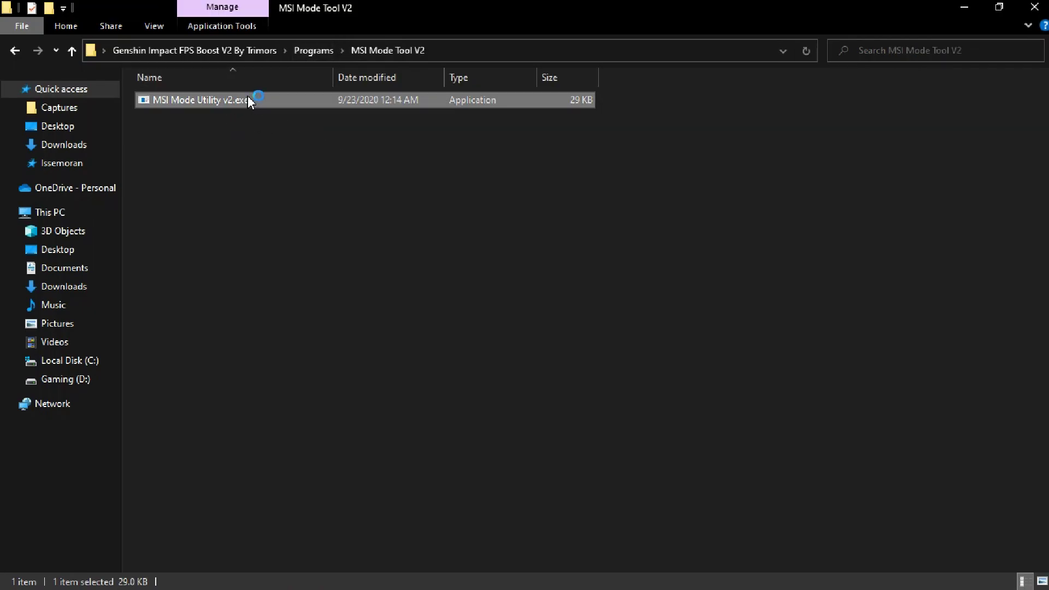
double_click(294, 109)
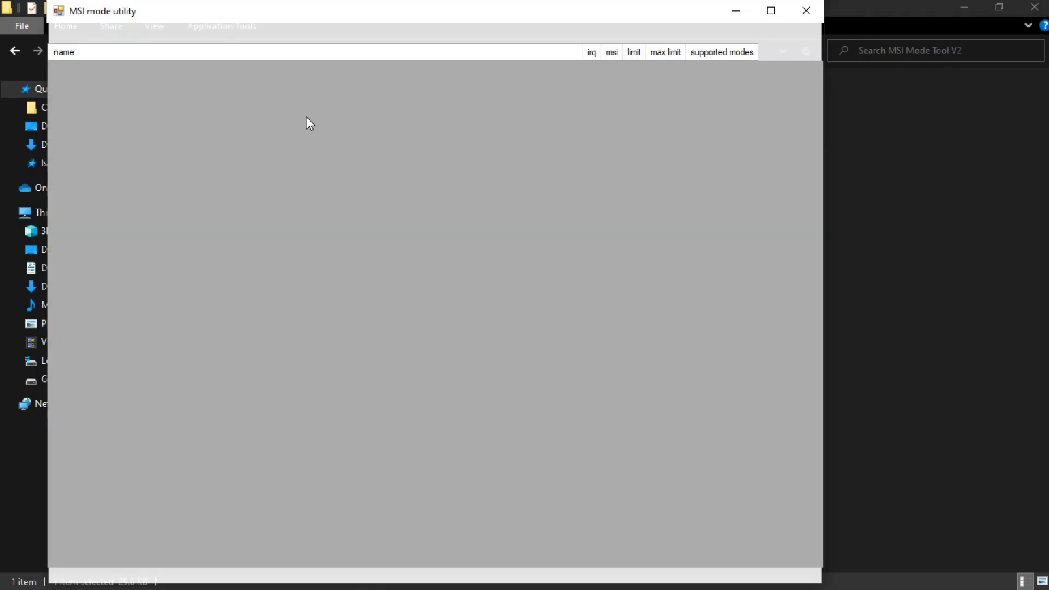
click(621, 356)
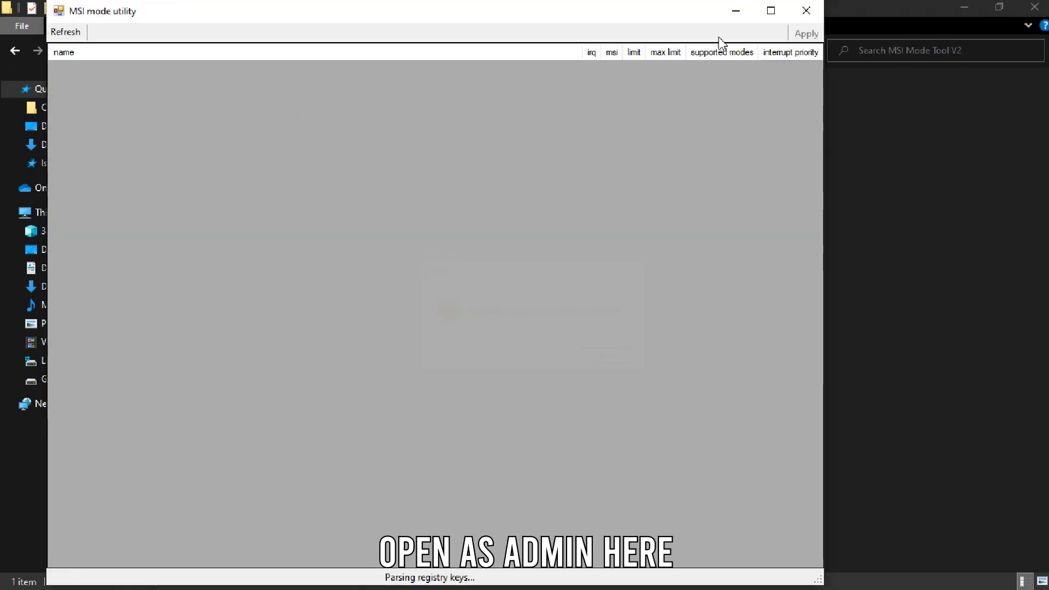
click(806, 11)
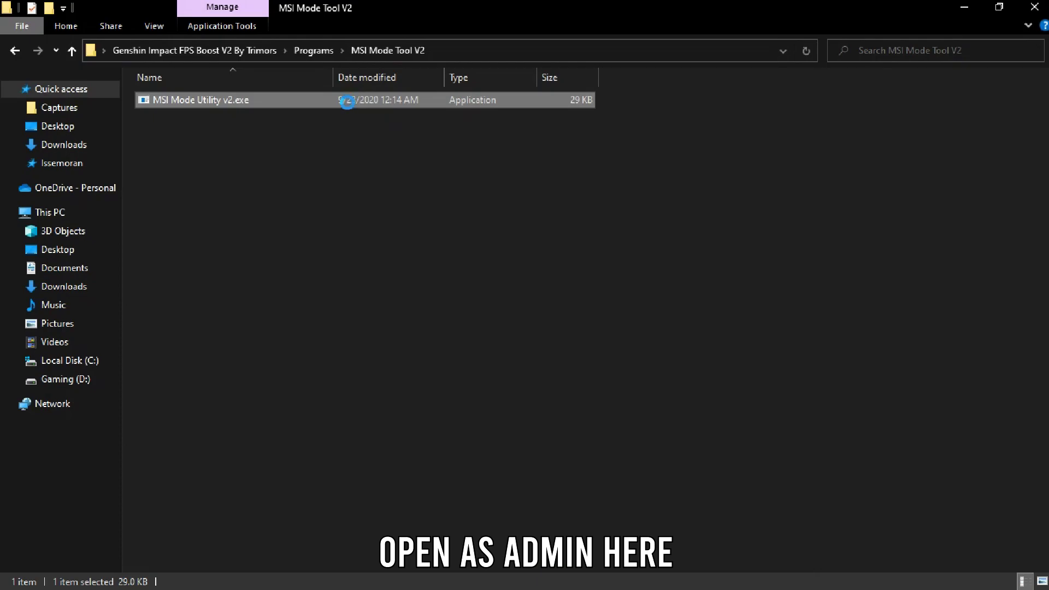
Run MSI Mode Utility v2.exe as administrator and select the interrupt priority of the Intel(R) HD Graphics 4000 device
right_click(348, 102)
click(382, 129)
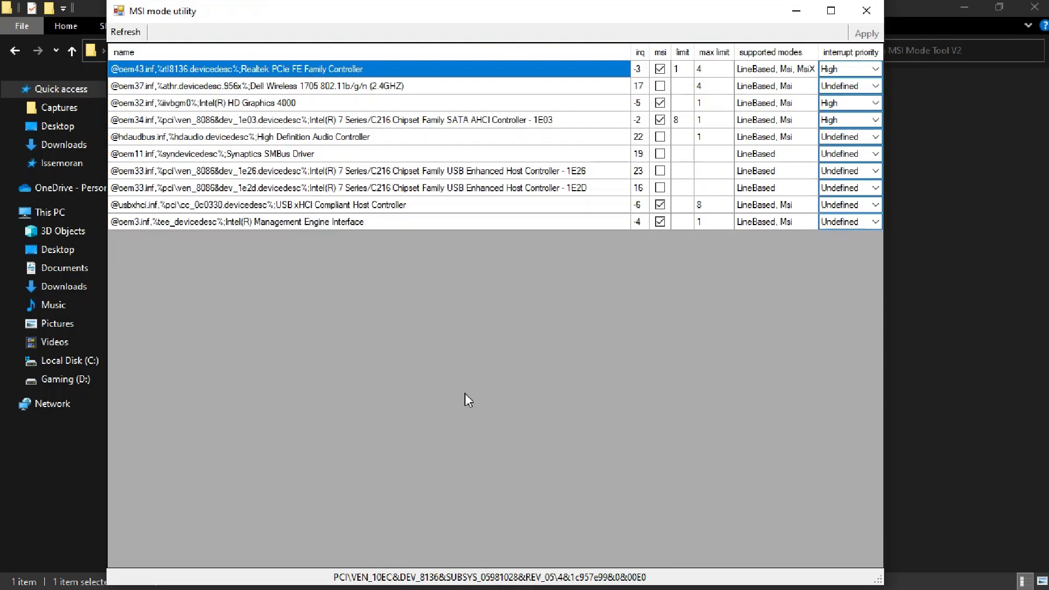
click(280, 105)
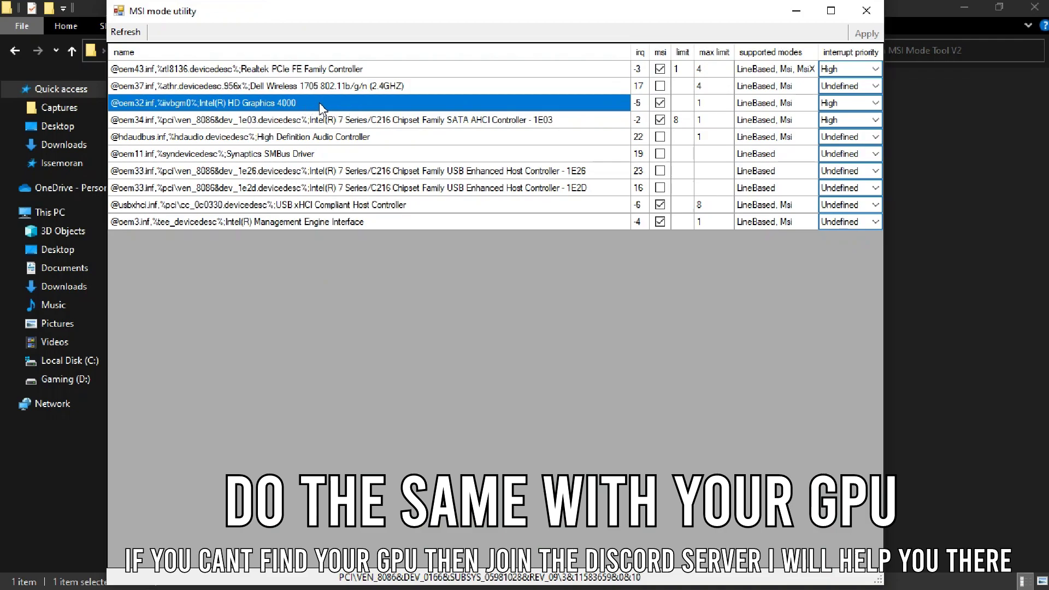
click(847, 103)
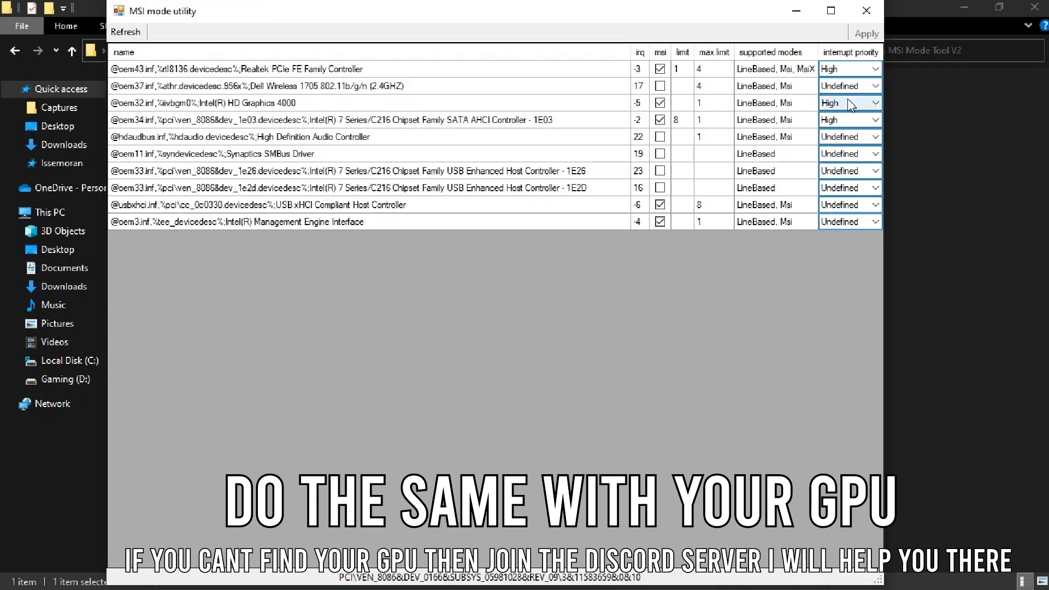
Set the Intel(R) HD Graphics 4000 interrupt priority to High, apply the changes, and close MSI mode utility
click(833, 147)
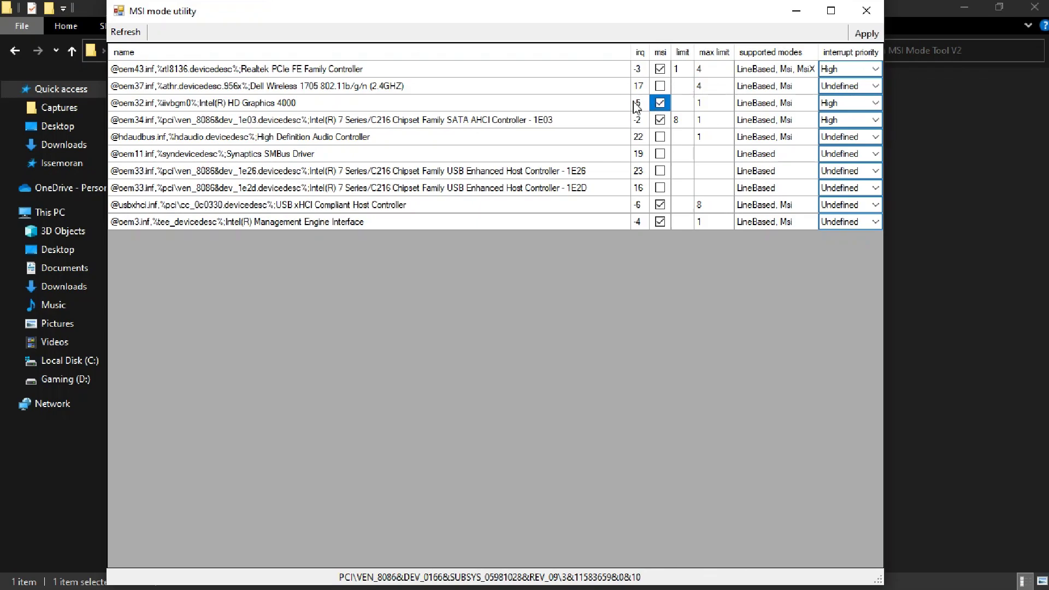
click(861, 36)
click(866, 10)
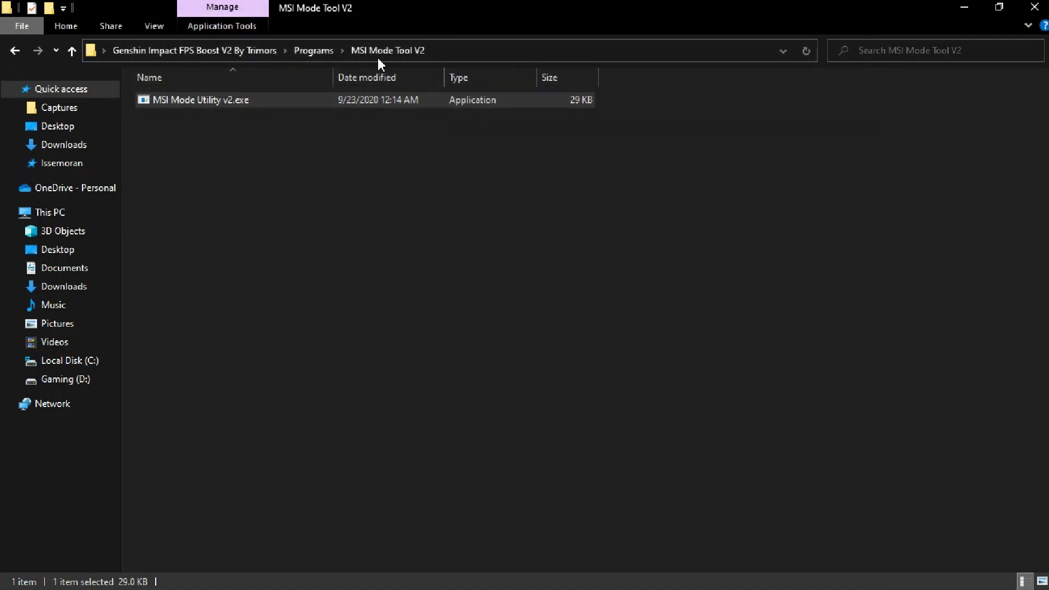
Run parkcontrolsetup64.exe from the Park Control folder under Programs and install ParkControl in English with the offered install location
click(310, 52)
double_click(242, 136)
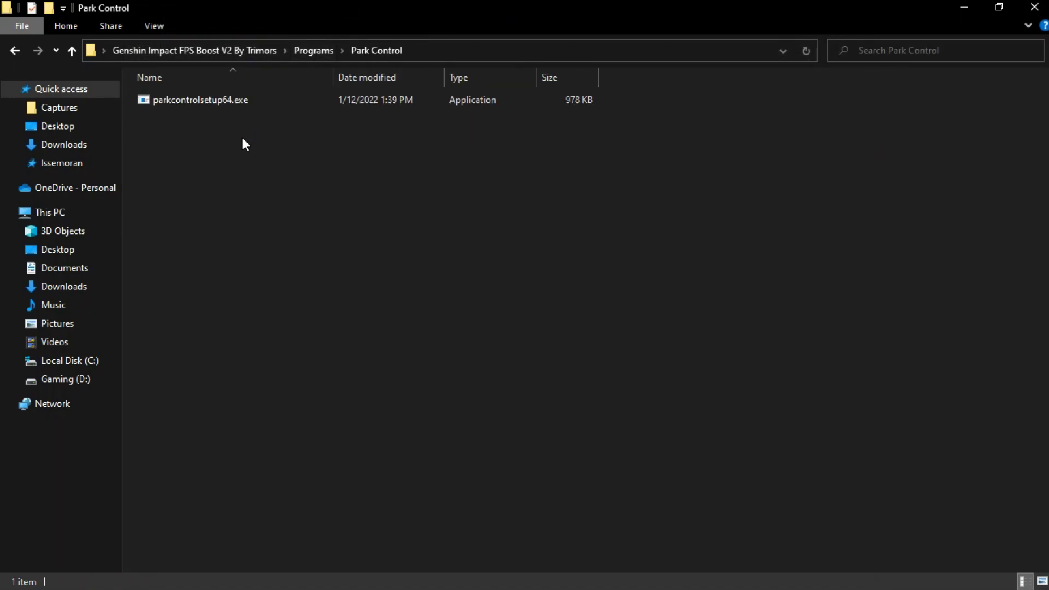
click(244, 101)
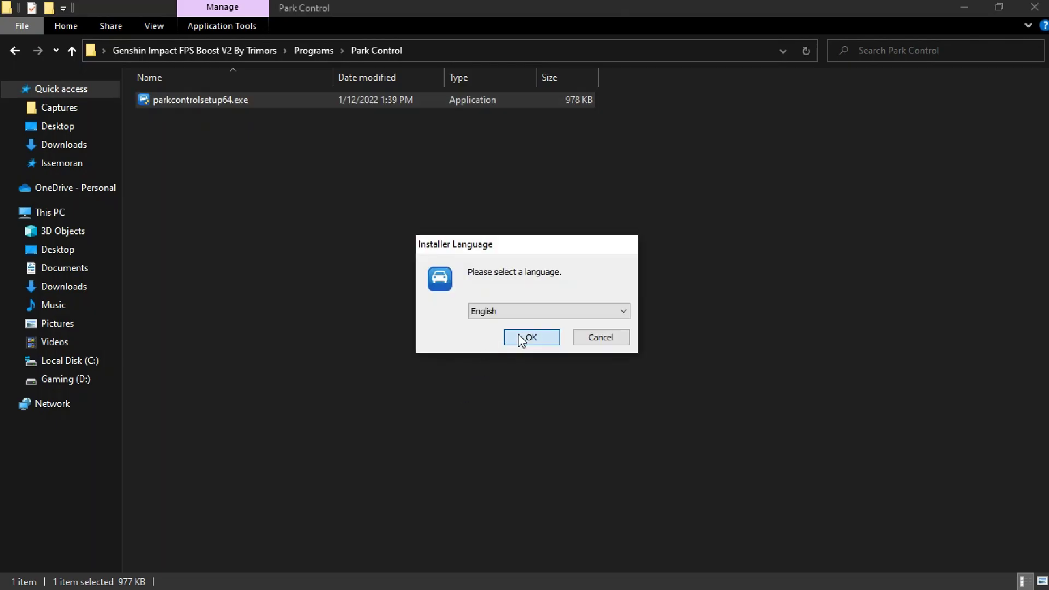
click(521, 339)
click(601, 425)
click(613, 426)
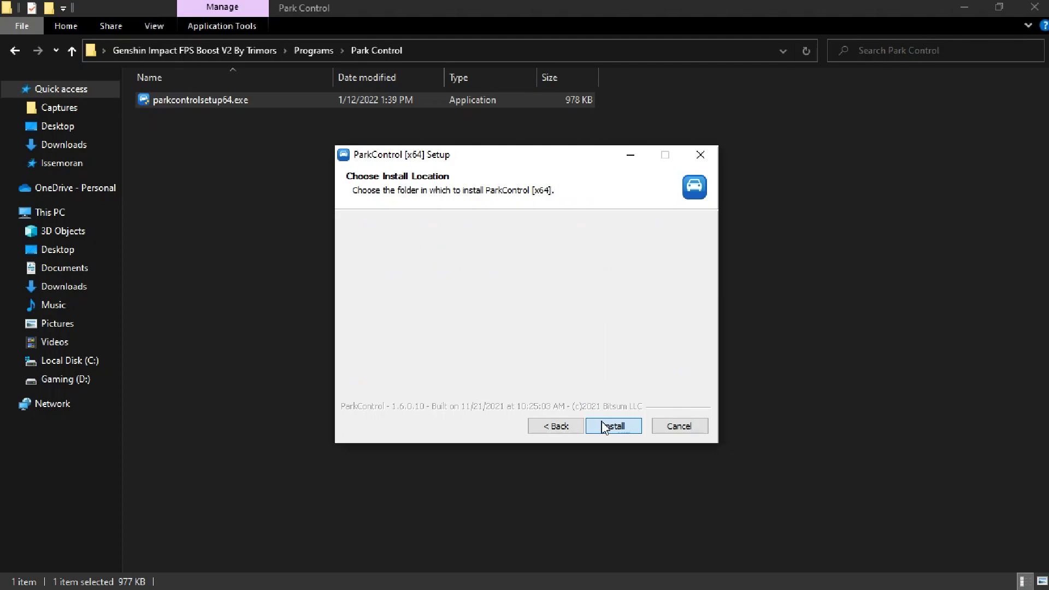
click(613, 426)
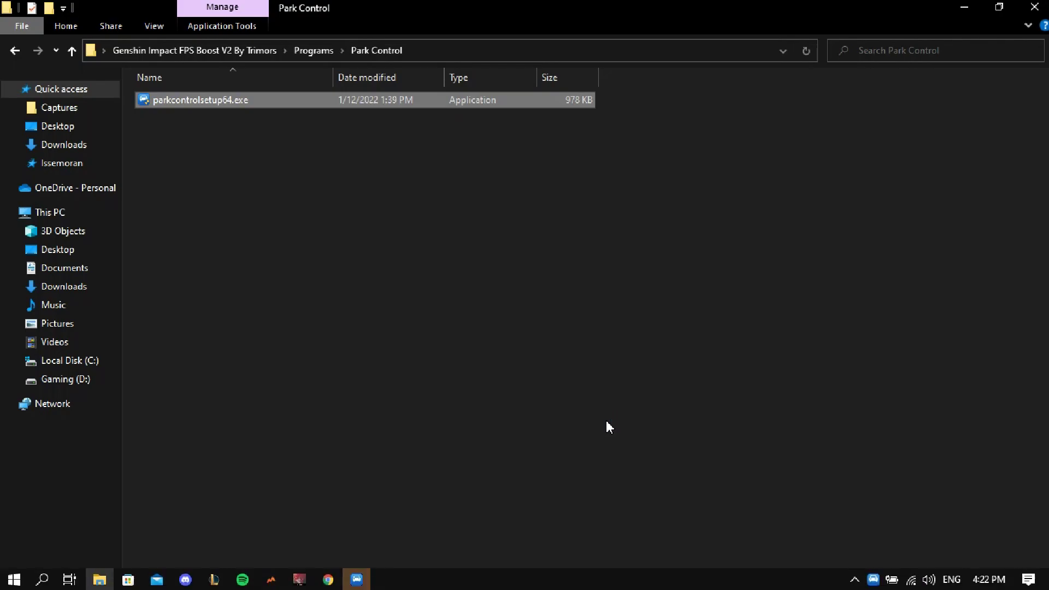
In ParkControl, keep Parking DC at 100% for the High performance profile, dismiss the update notification, and apply and accept the settings
click(356, 579)
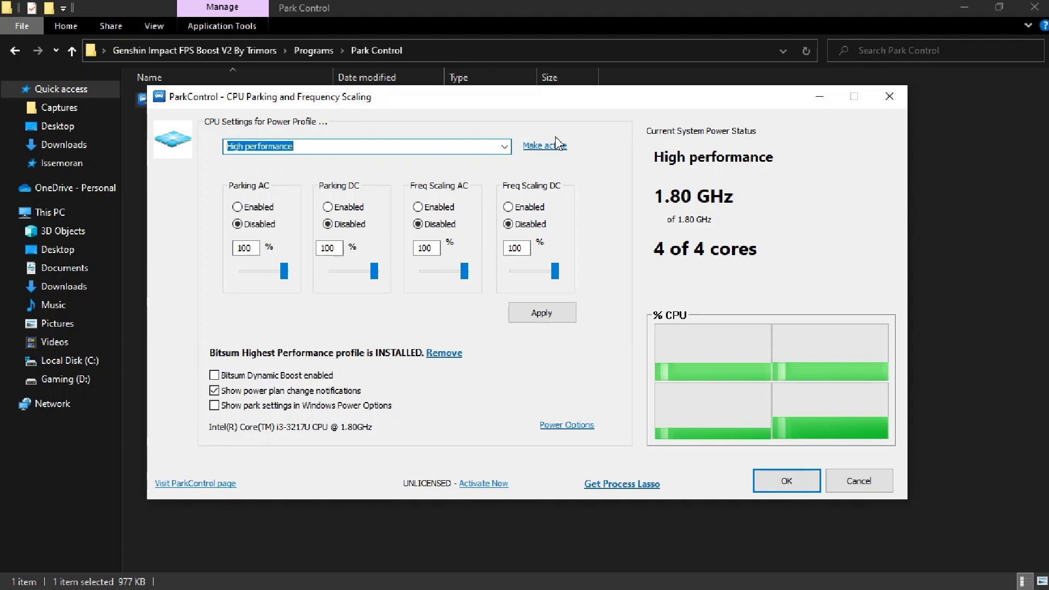
drag(568, 105, 572, 98)
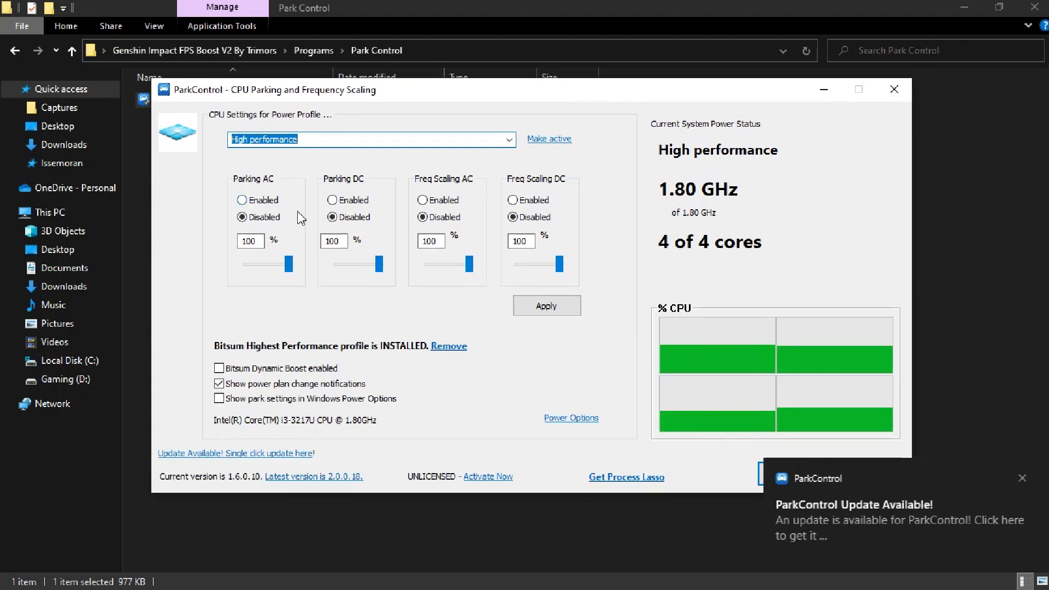
click(379, 270)
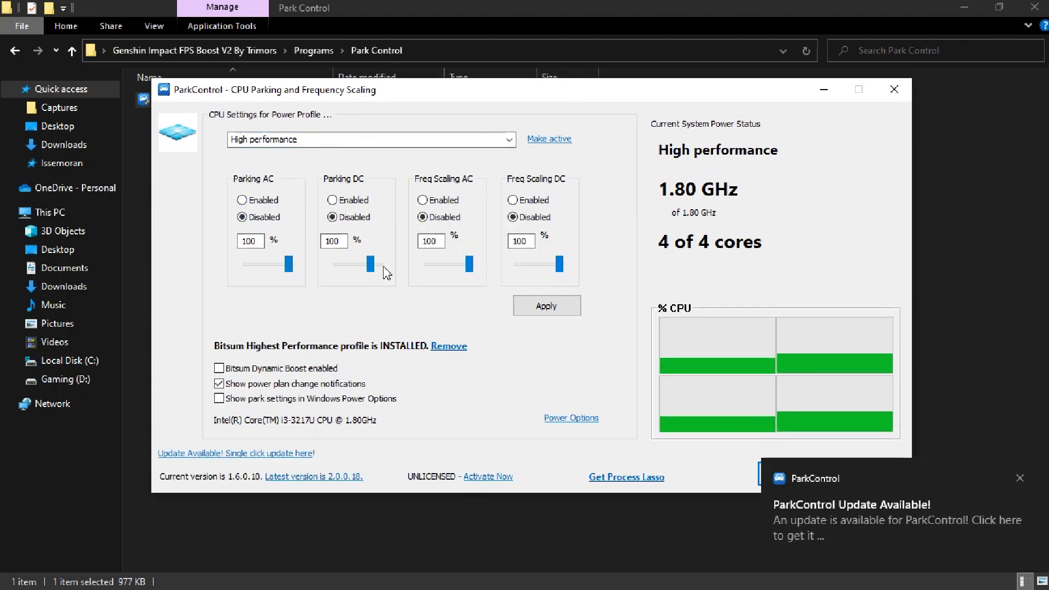
drag(387, 273, 389, 272)
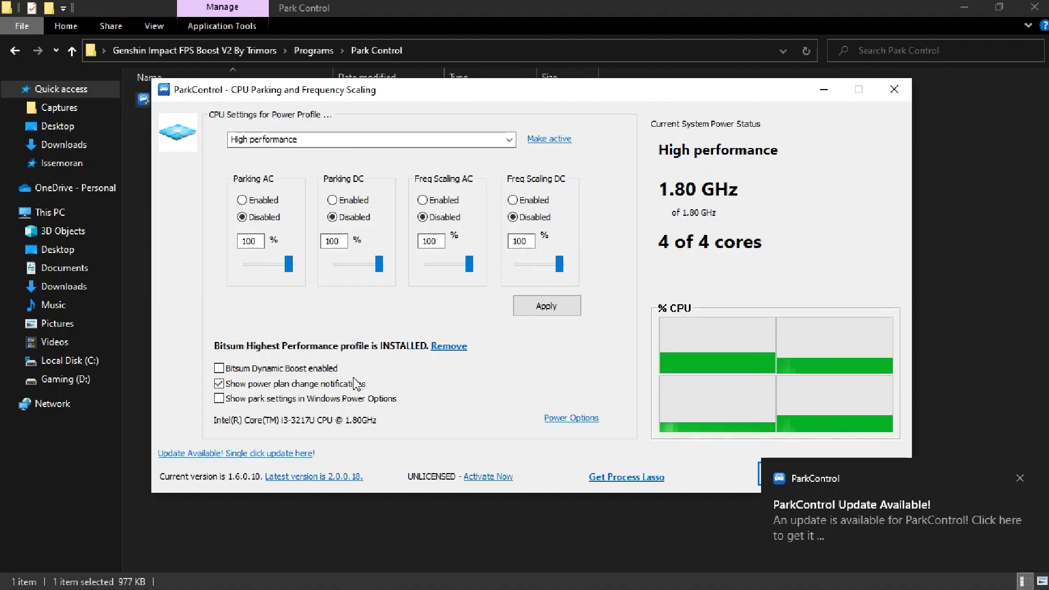
click(1020, 478)
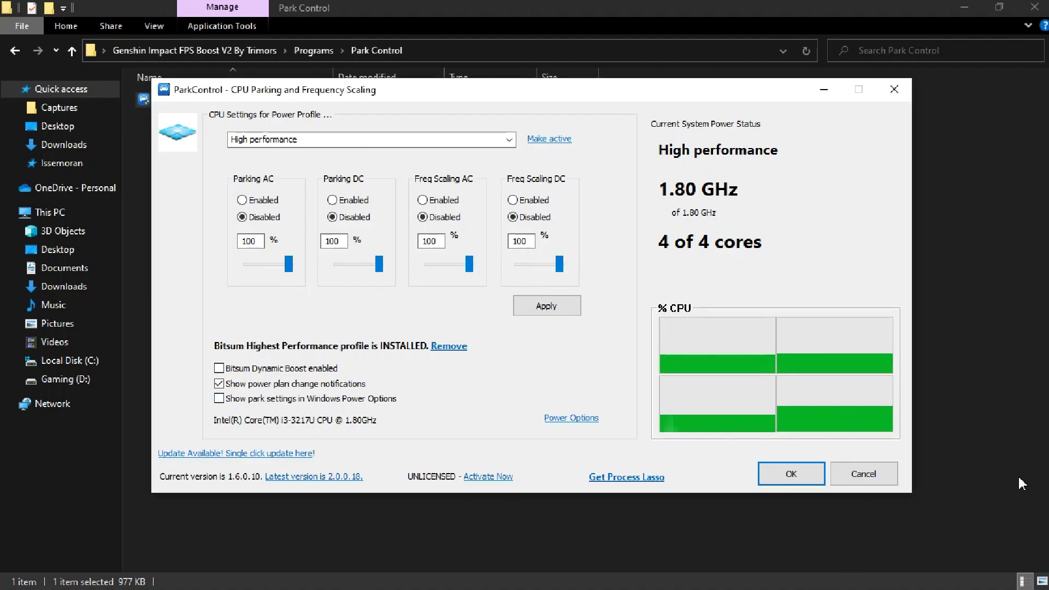
click(548, 320)
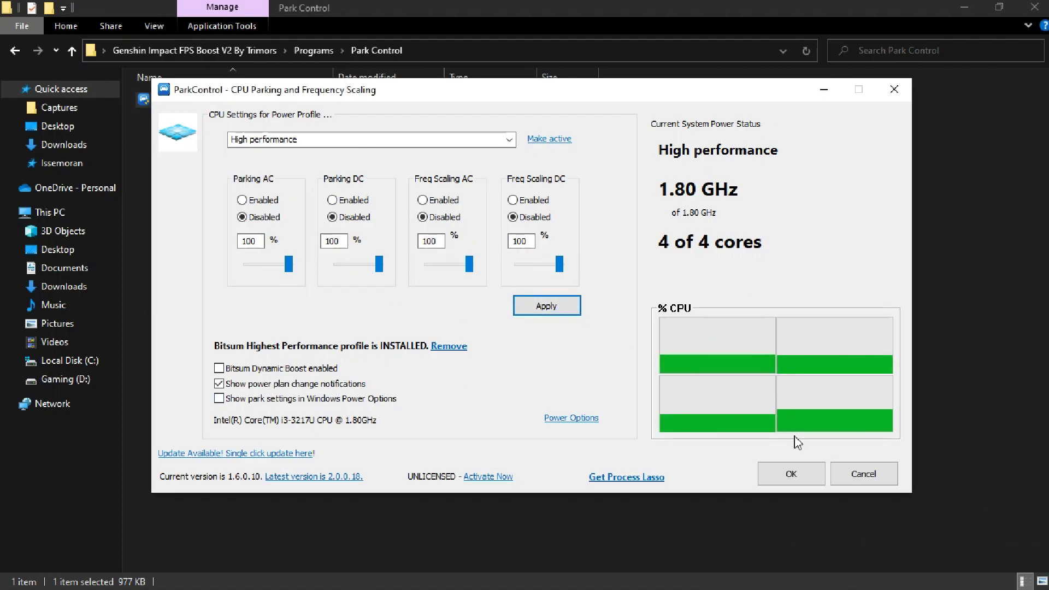
click(790, 475)
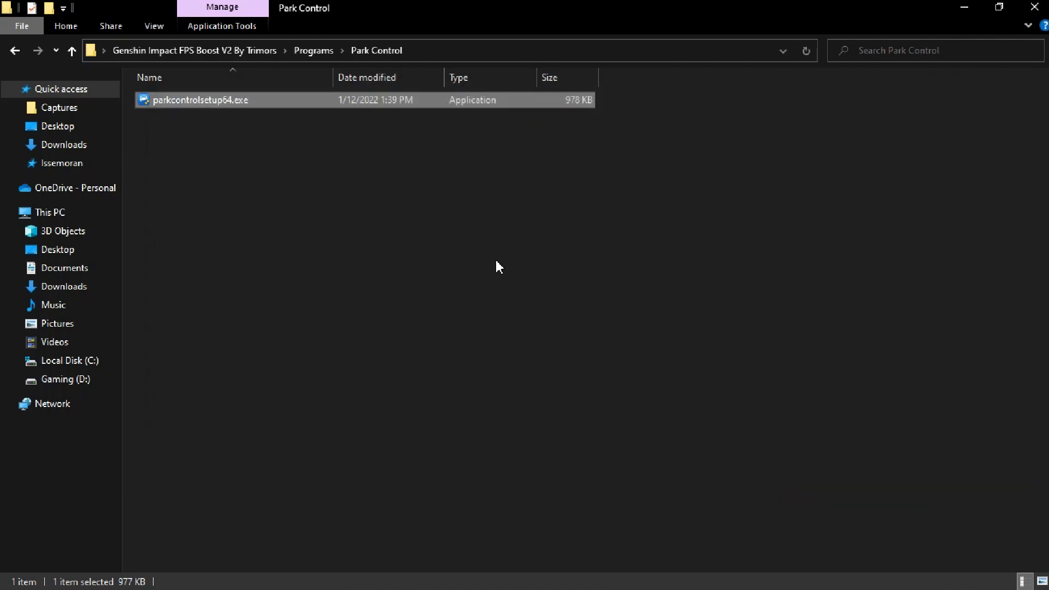
Return to the Programs folder, search Windows for "Graphic", and open Graphics settings
click(313, 51)
key(super)
text(Graphic)
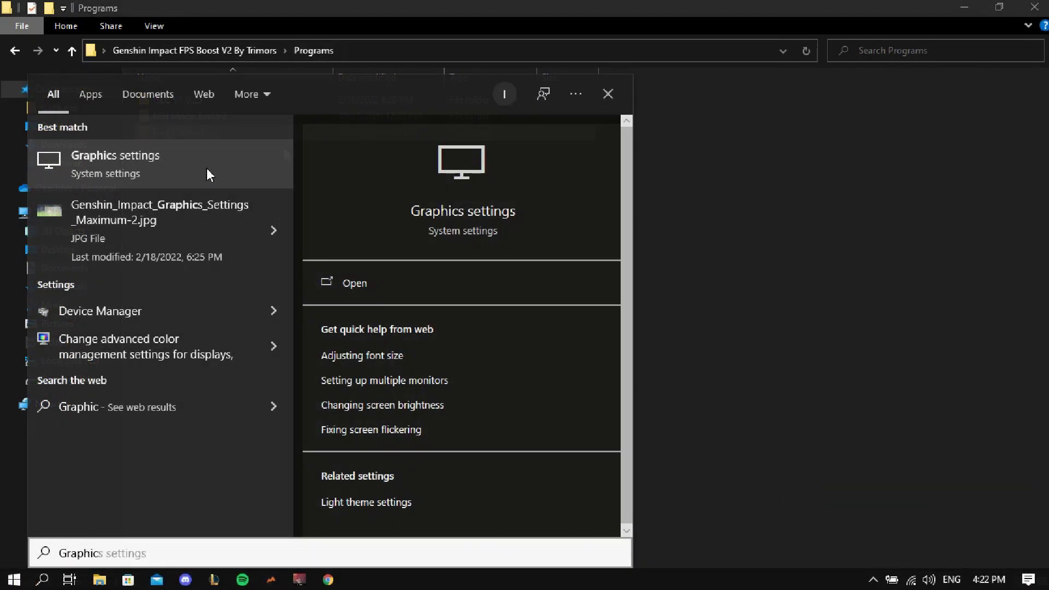
key(Return)
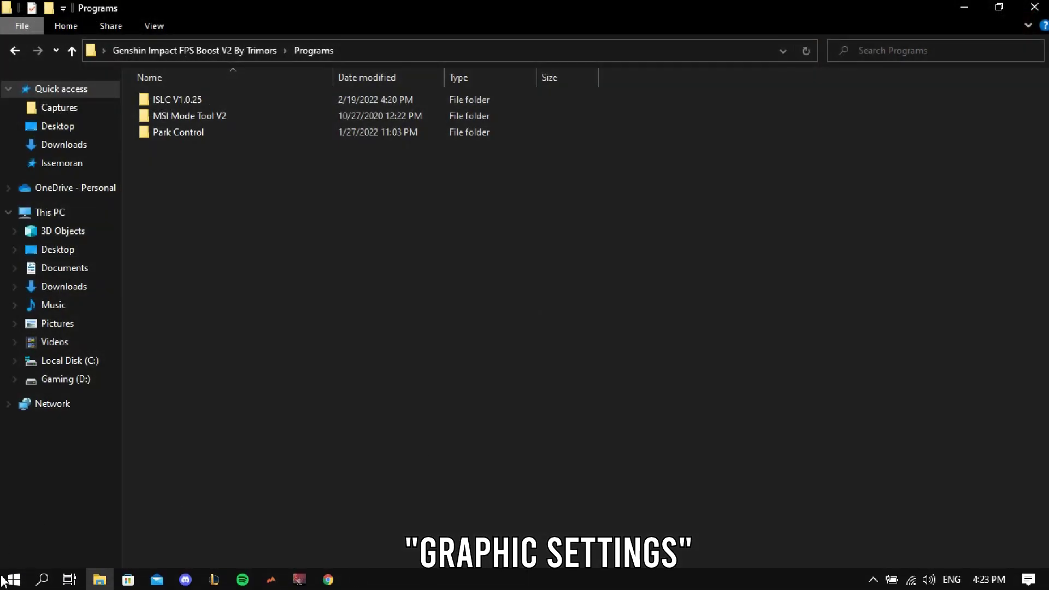
click(3, 580)
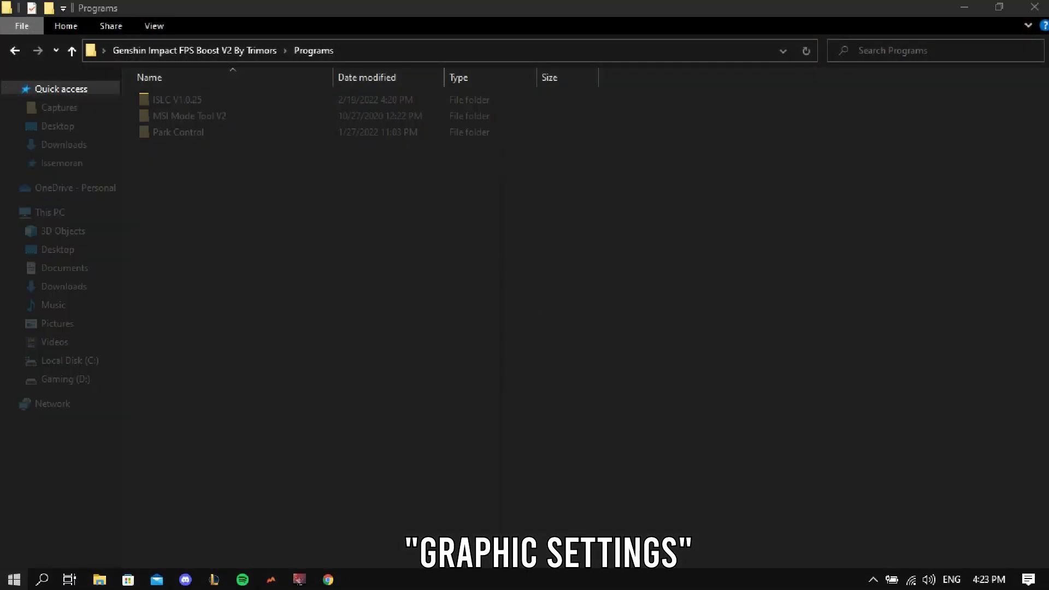
text(Graphic)
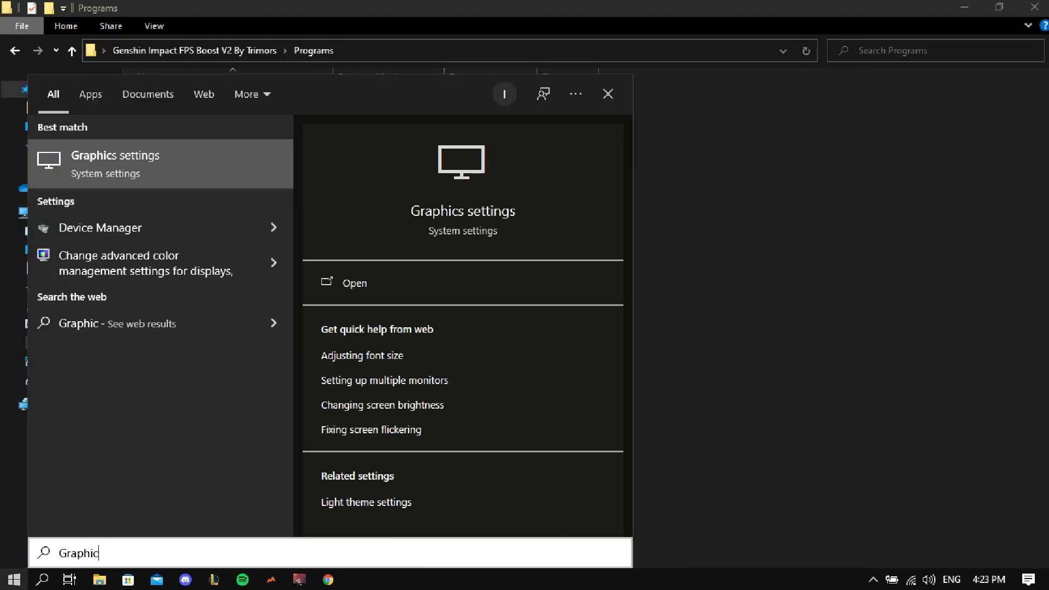
click(113, 175)
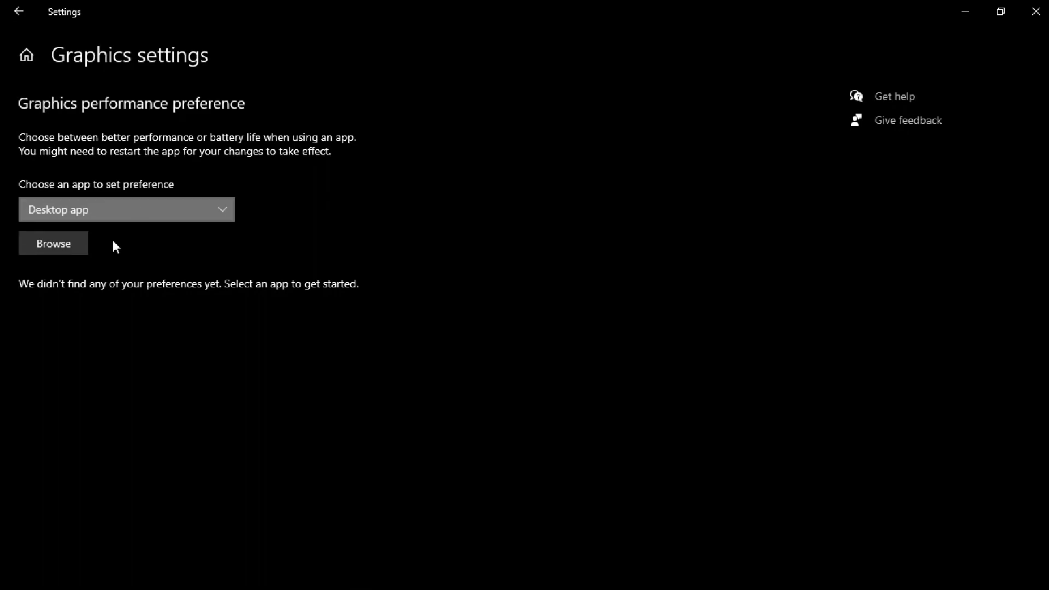
Add GenshinImpact.exe from D:\Genshin Impact\Genshin Impact game as a desktop app in the graphics performance preferences
click(74, 248)
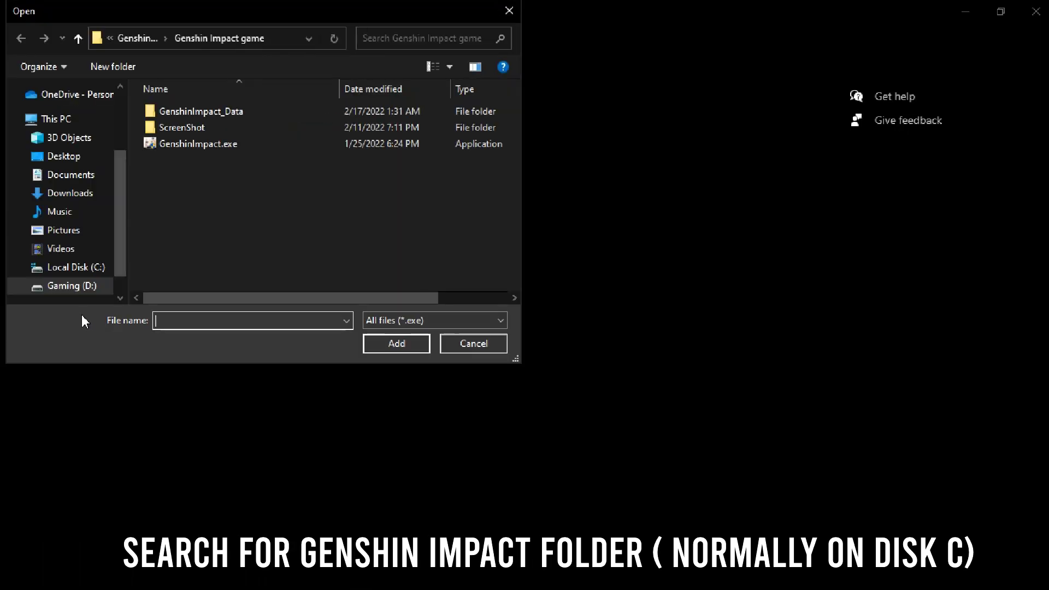
scroll(76, 268, down, 1)
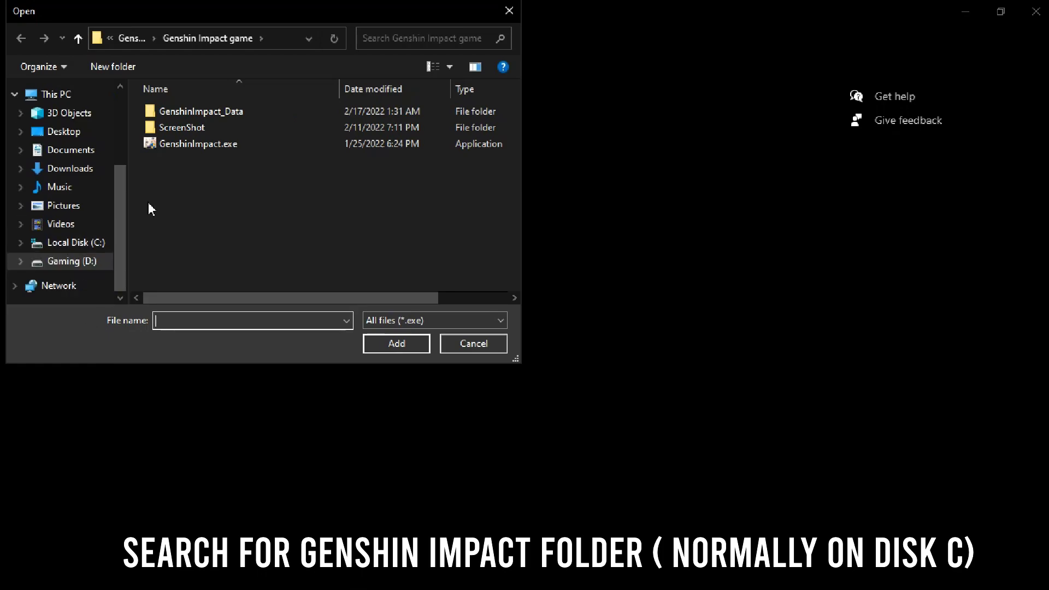
click(76, 262)
double_click(230, 194)
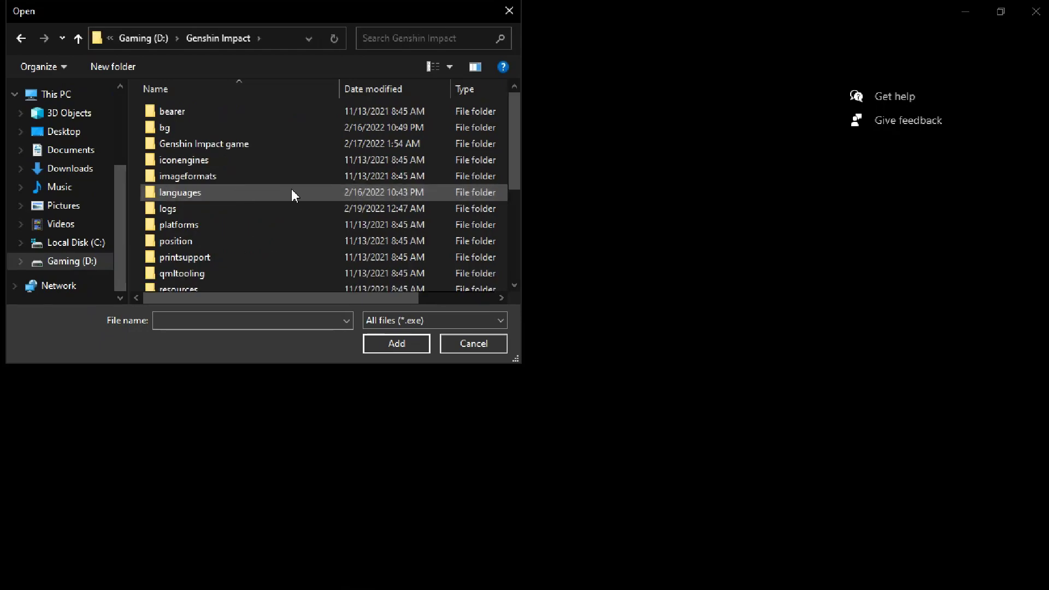
scroll(191, 192, down, 1)
double_click(218, 107)
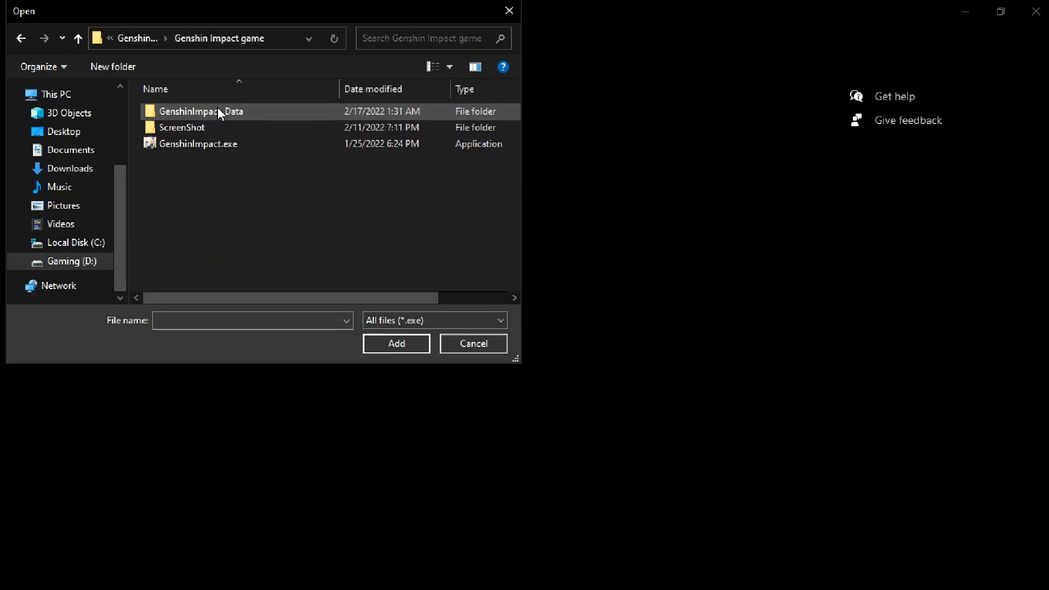
click(221, 146)
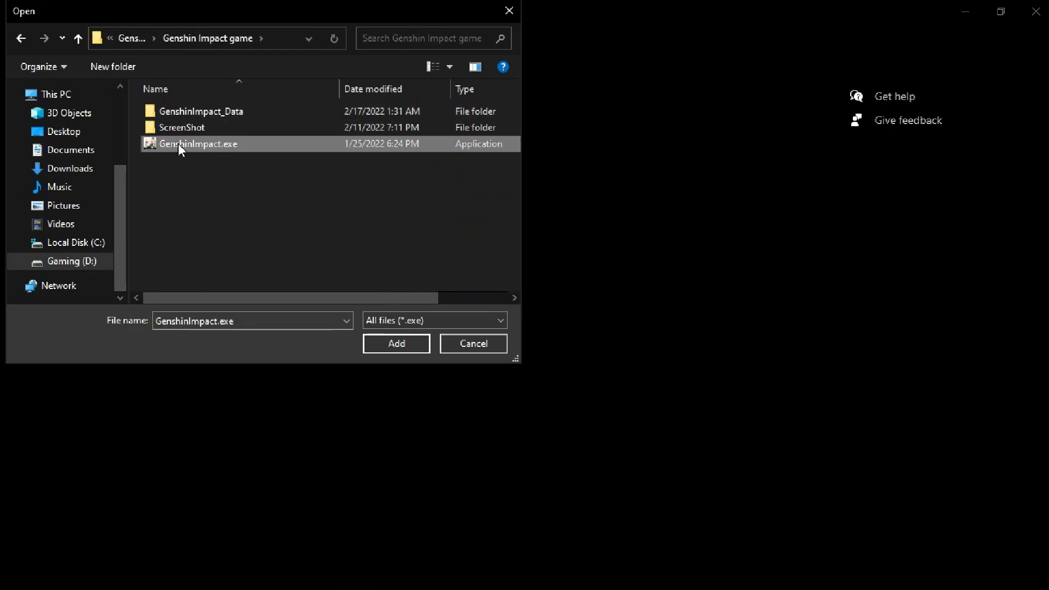
click(405, 344)
Set the graphics preference for GenshinImpact.exe to High performance and save it
click(161, 310)
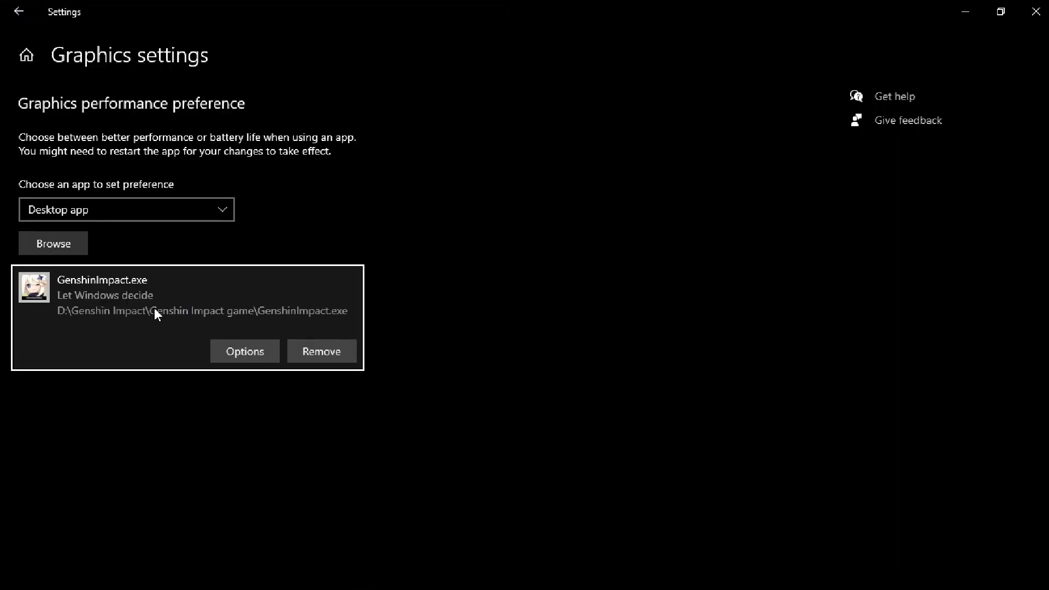
click(253, 349)
click(453, 339)
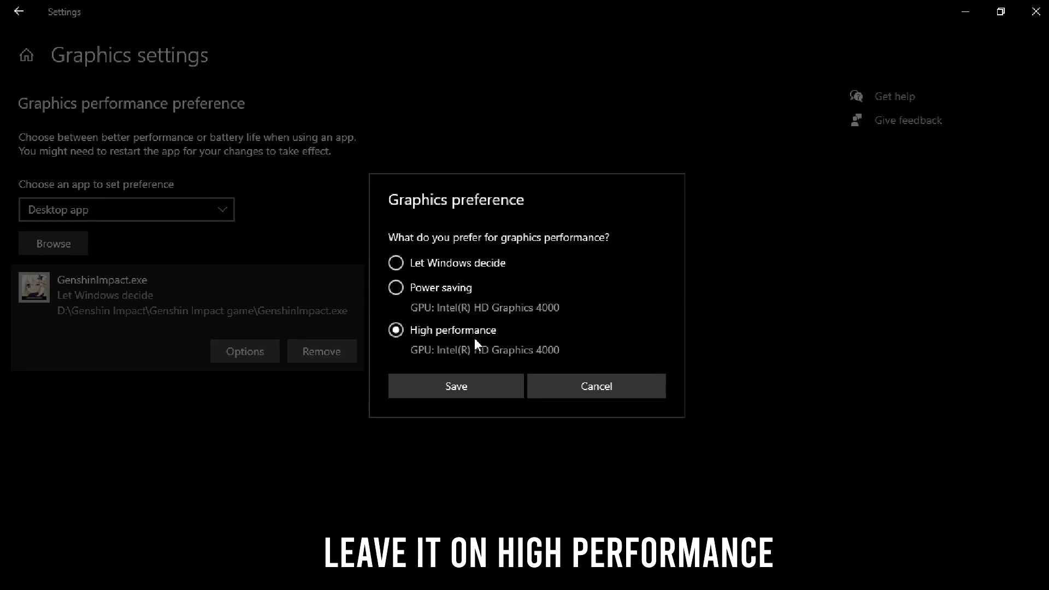
click(501, 386)
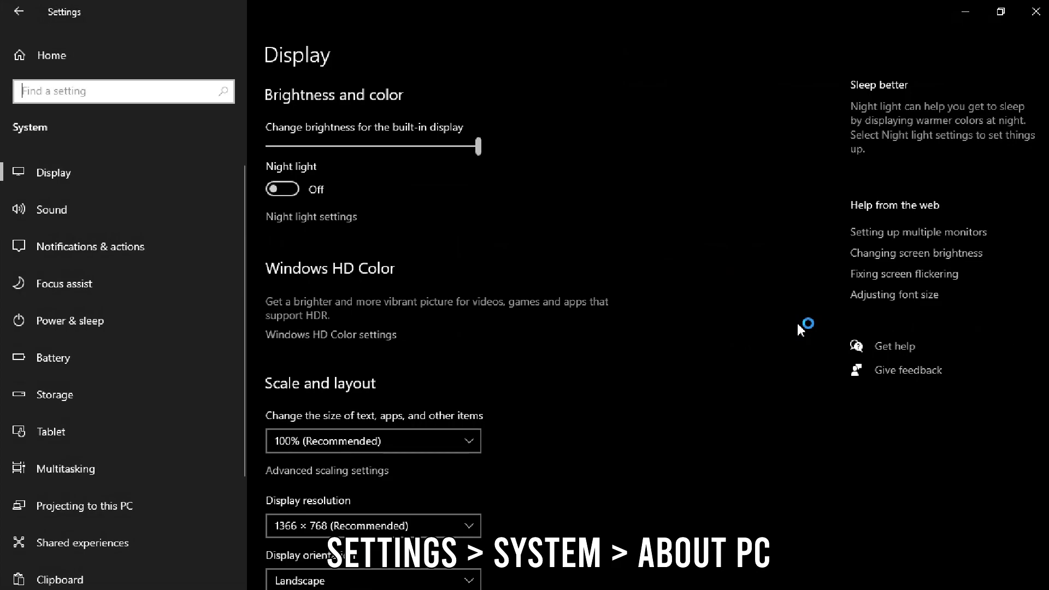
Go to the About page of the System settings and open Advanced system settings
scroll(207, 355, down, 3)
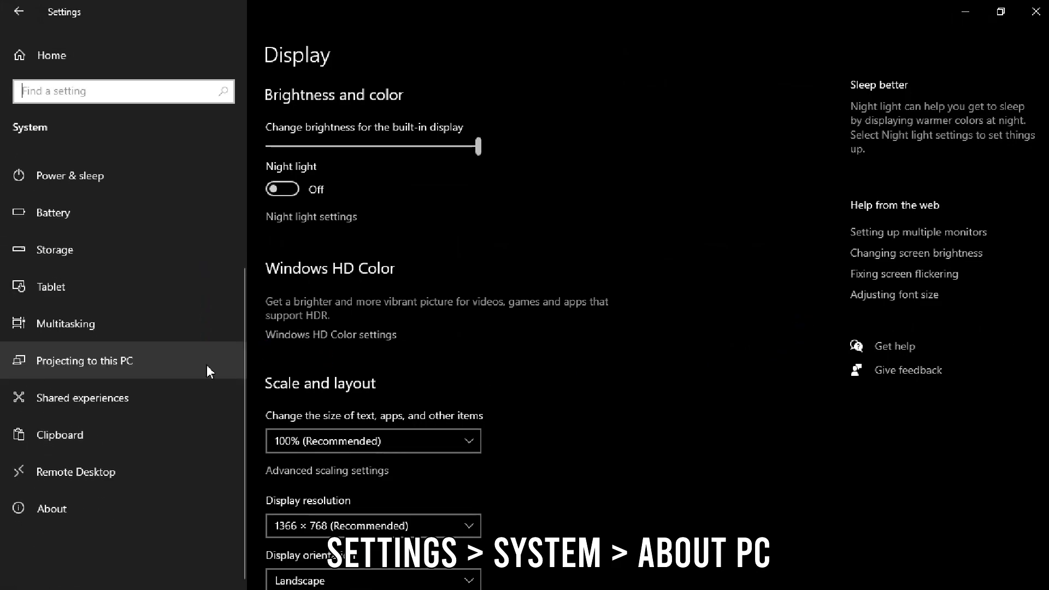
click(52, 513)
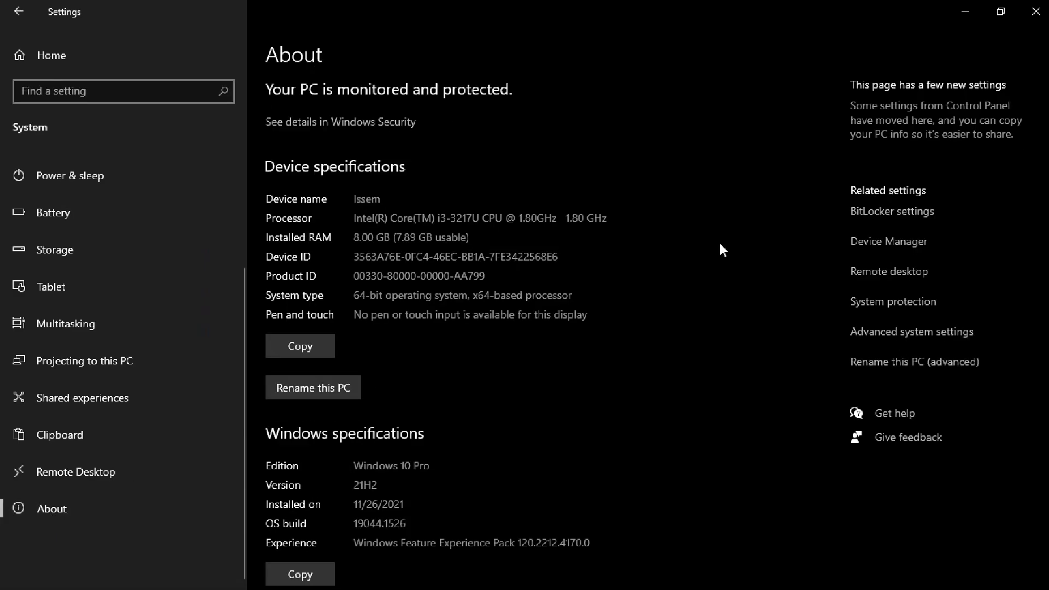
click(939, 343)
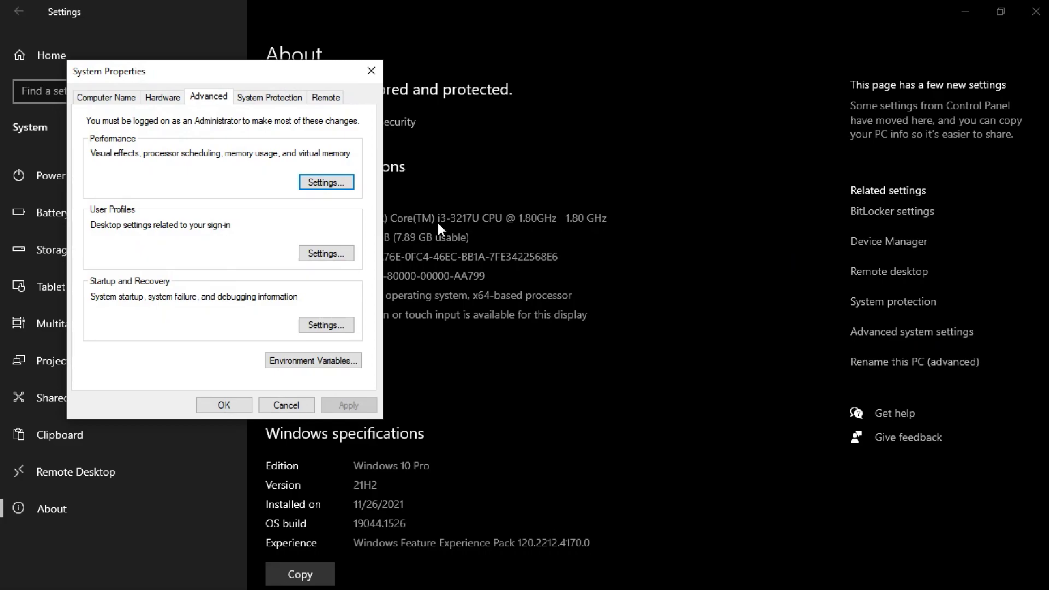
Set the Windows visual effects to "Adjust for best performance", apply the change, and close Performance Options and System Properties
click(326, 183)
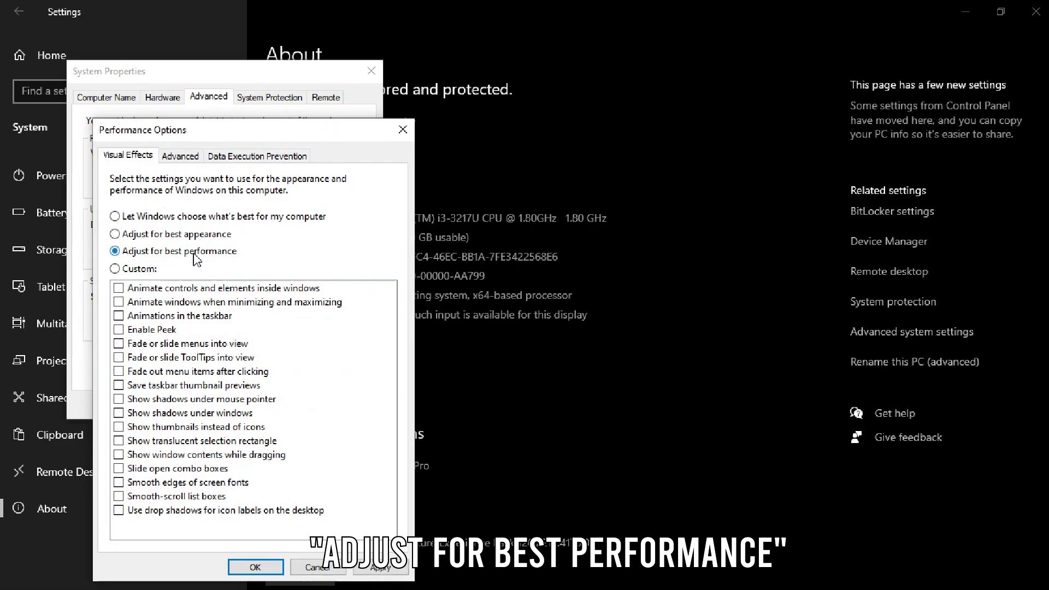
click(371, 570)
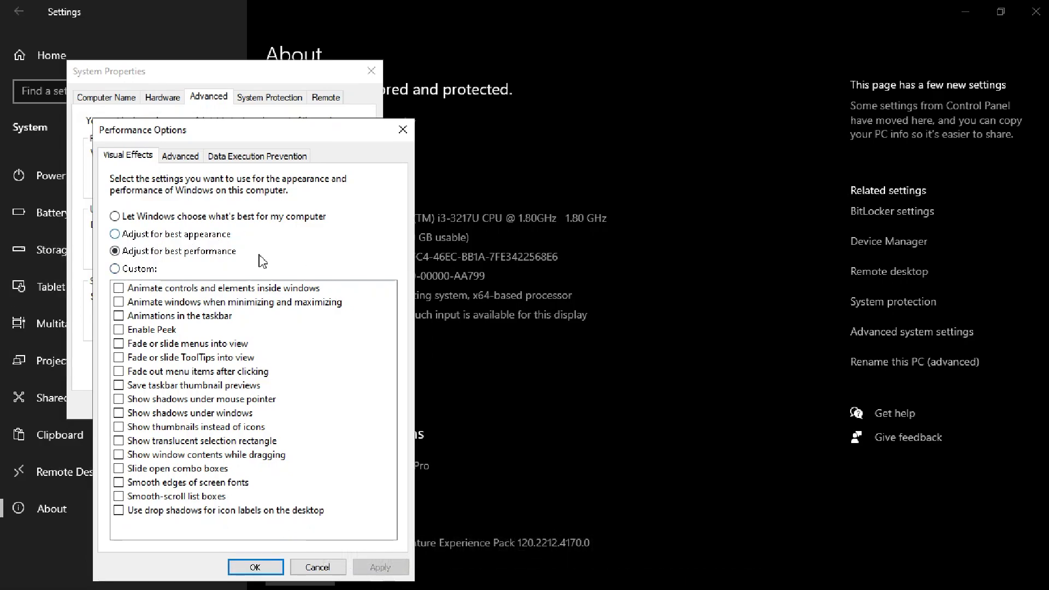
click(275, 571)
click(225, 404)
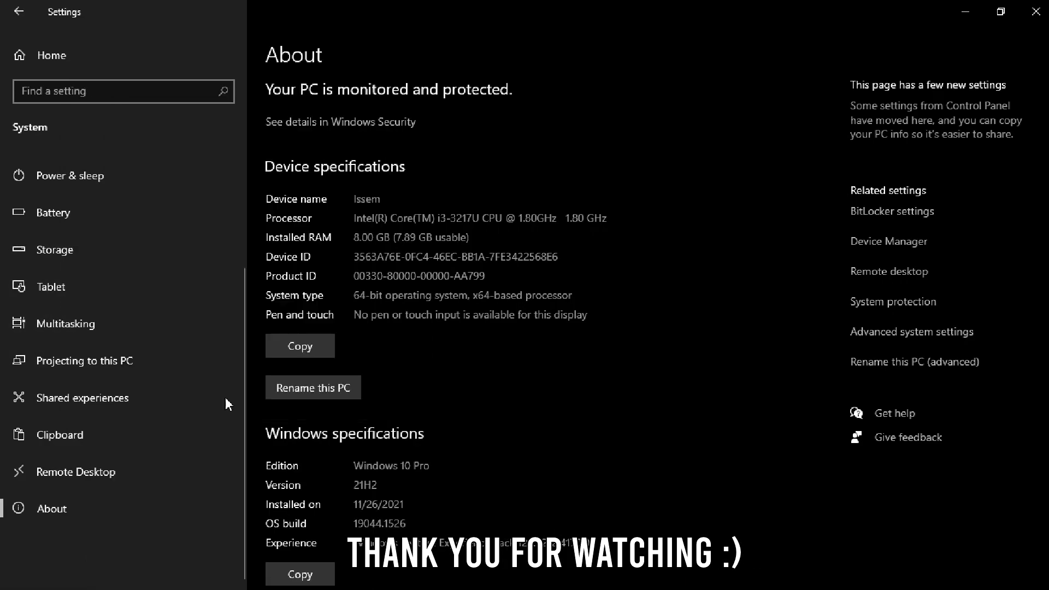
Close Settings and the Programs folder window, and refresh the desktop
click(1036, 11)
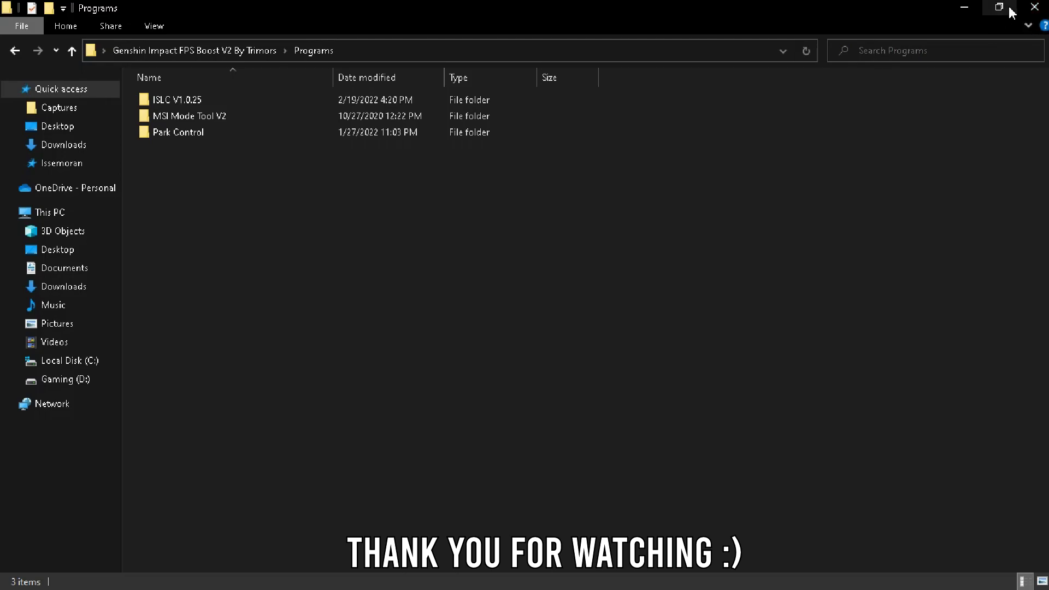
click(1035, 10)
right_click(247, 194)
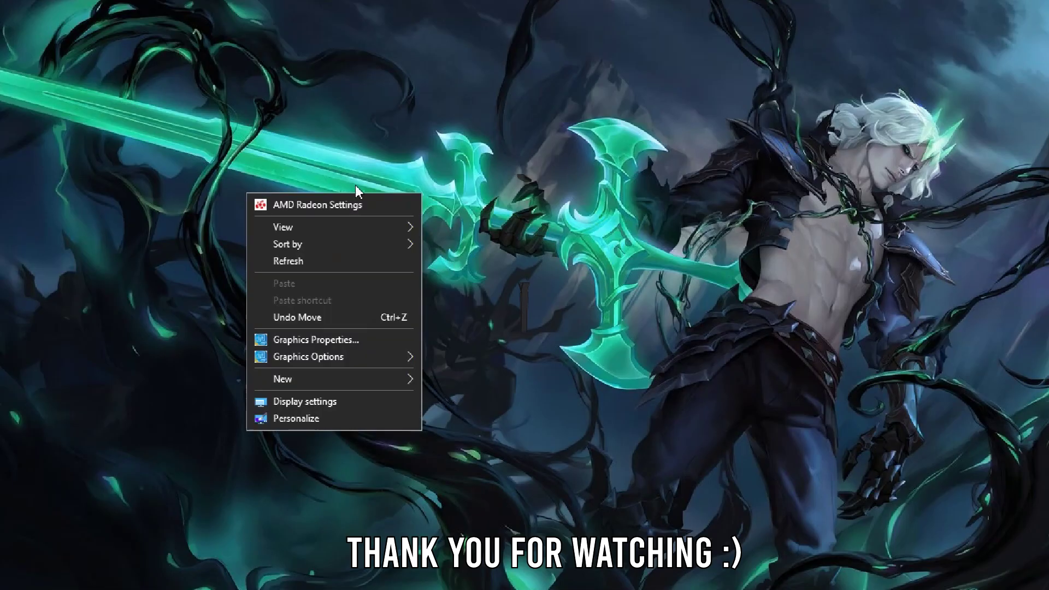
click(382, 257)
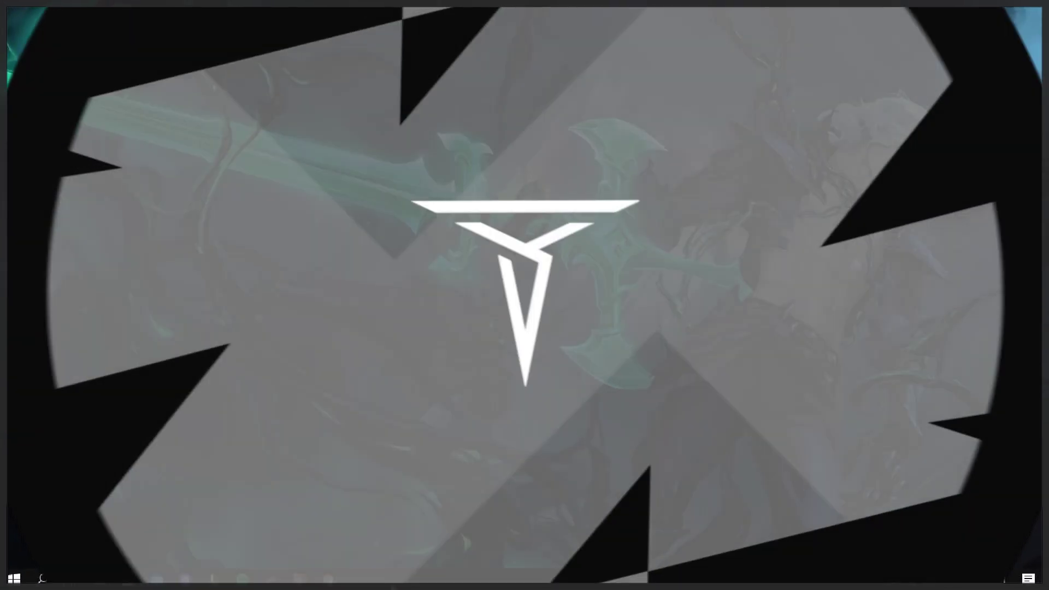